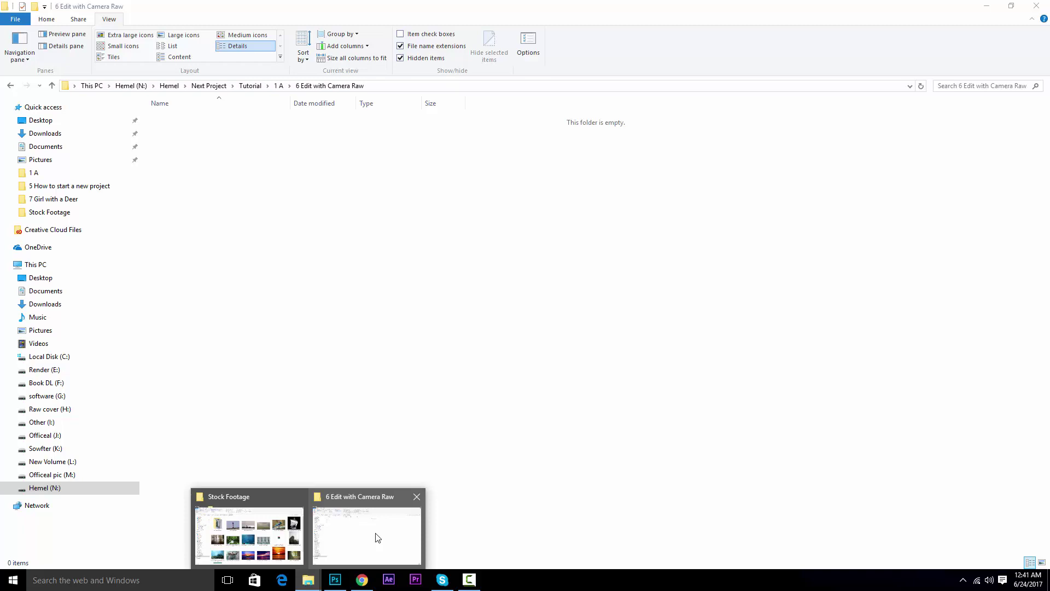
# Step: Open the glass_bottle_by_tasastock folder in Stock Footage and select the IMG_3038 image
pyautogui.click(334, 580)
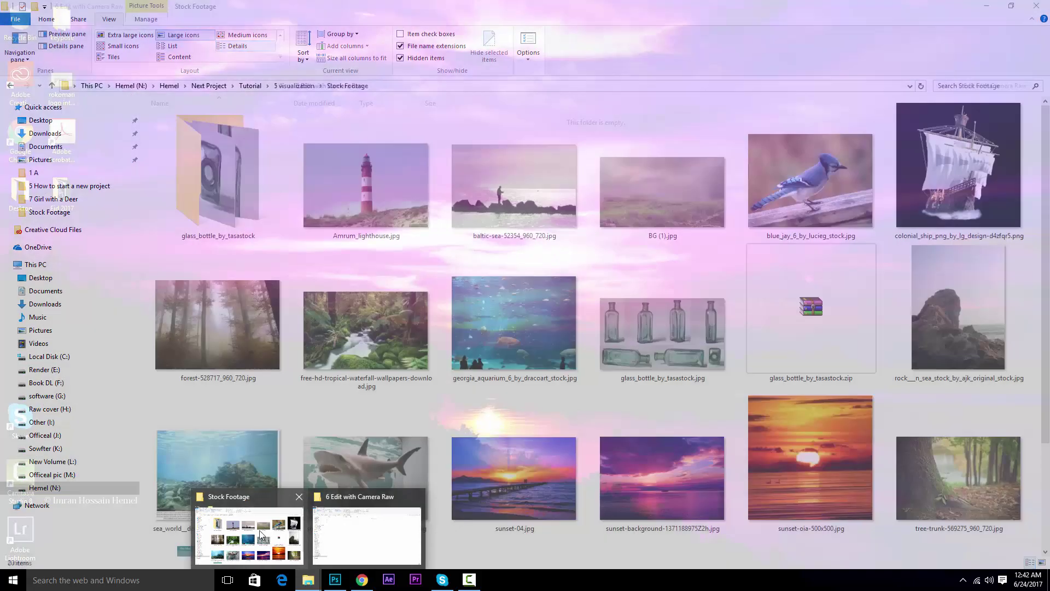
pyautogui.click(249, 528)
pyautogui.scroll(-3, 471, 460)
pyautogui.scroll(5, 451, 472)
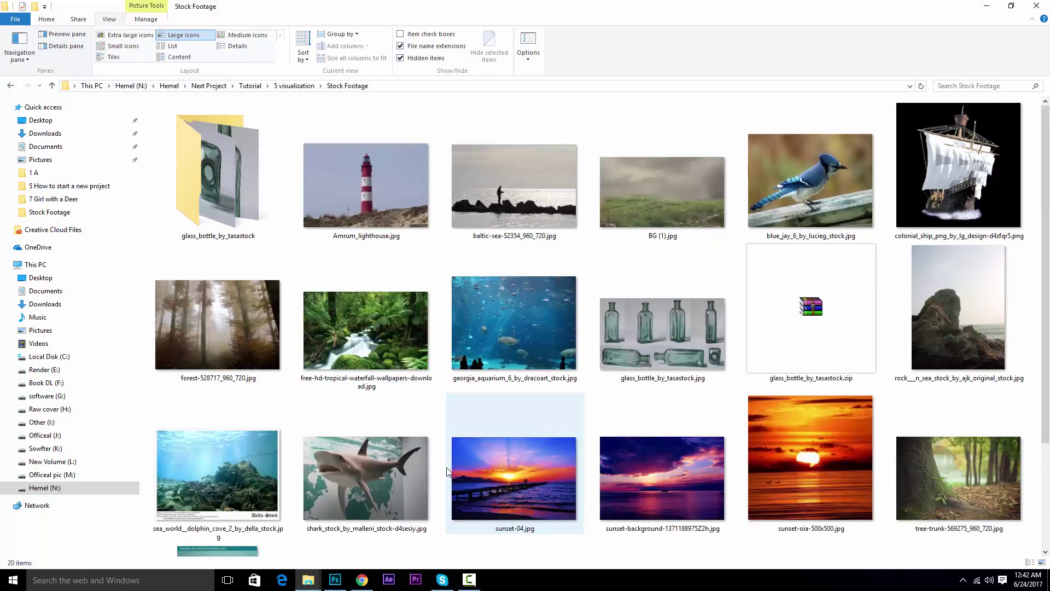
pyautogui.doubleClick(235, 159)
pyautogui.click(362, 214)
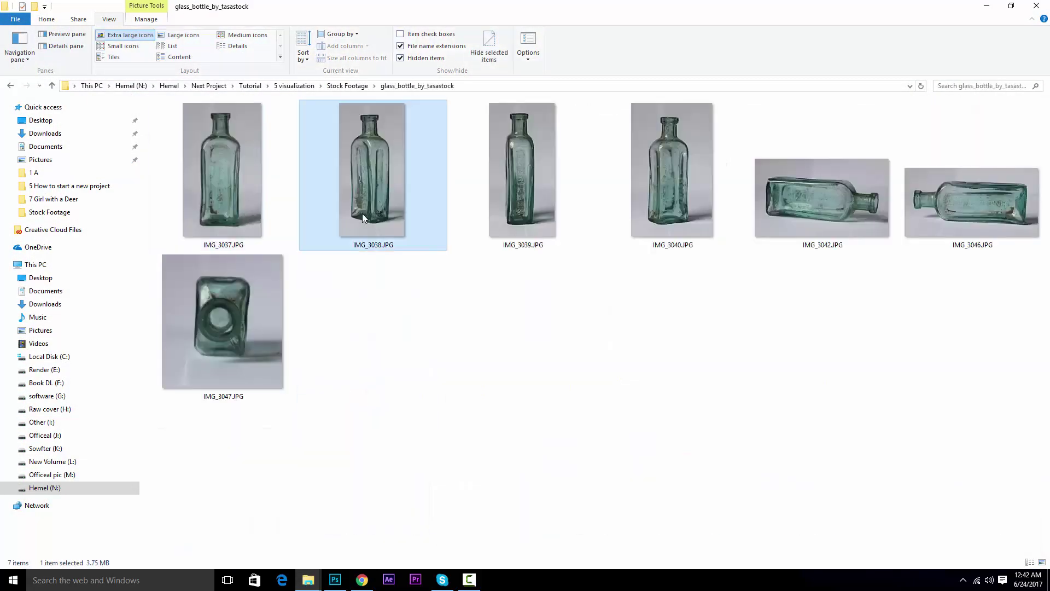
# Step: Return to the Stock Footage folder and open a second File Explorer window
pyautogui.click(399, 290)
pyautogui.hotkey('alt', 'Left')
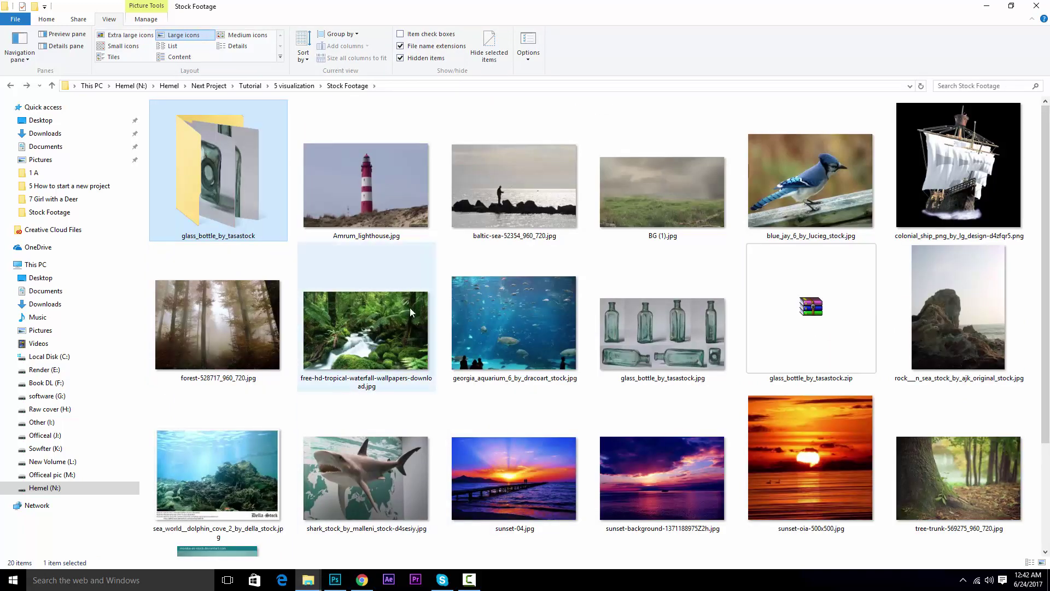
pyautogui.press('super+e')
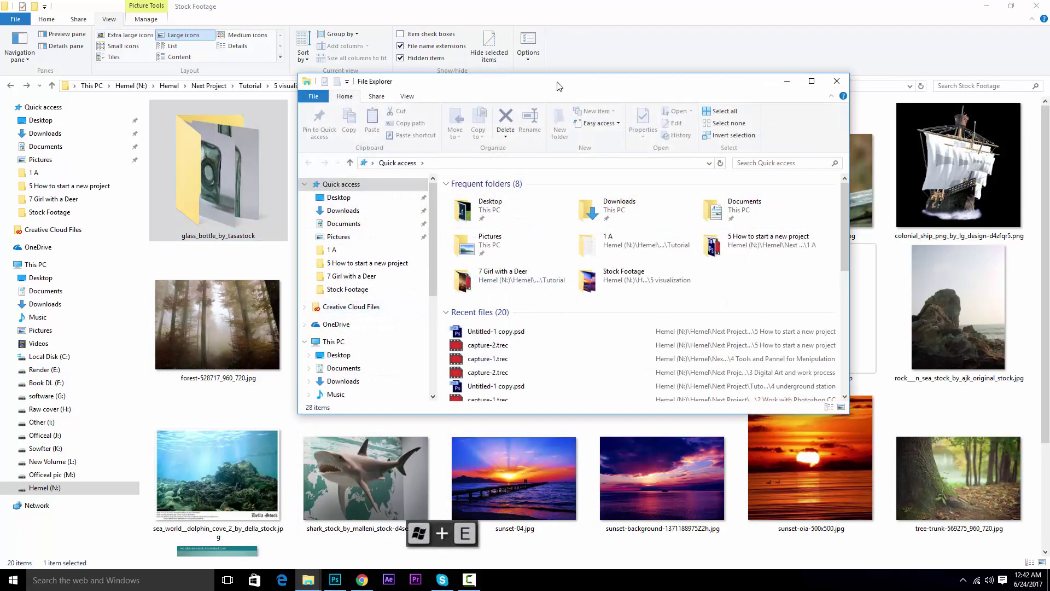
# Step: Maximize the new window and open the Hemel folder on the Hemel (N:) drive
pyautogui.doubleClick(558, 81)
pyautogui.click(48, 488)
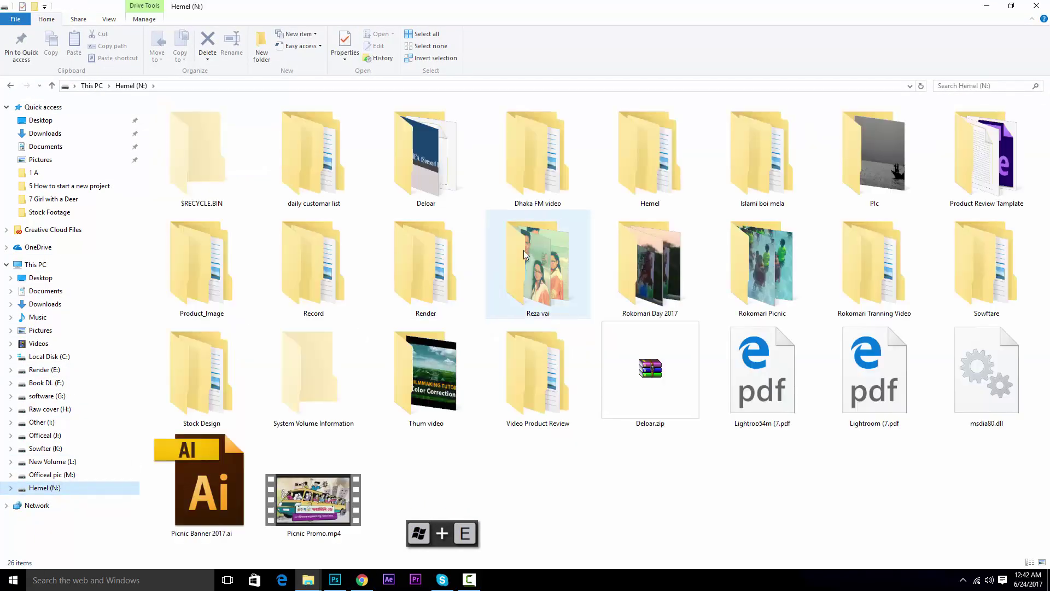
pyautogui.doubleClick(641, 164)
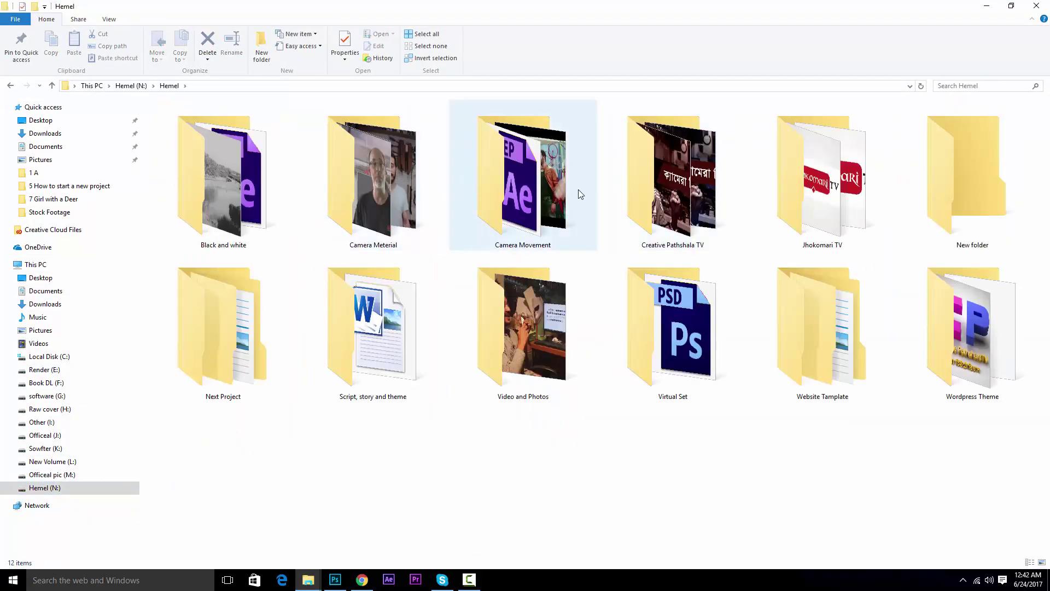
pyautogui.hotkey('alt', 'Up')
pyautogui.doubleClick(671, 175)
pyautogui.hotkey('alt', 'Up')
pyautogui.doubleClick(650, 204)
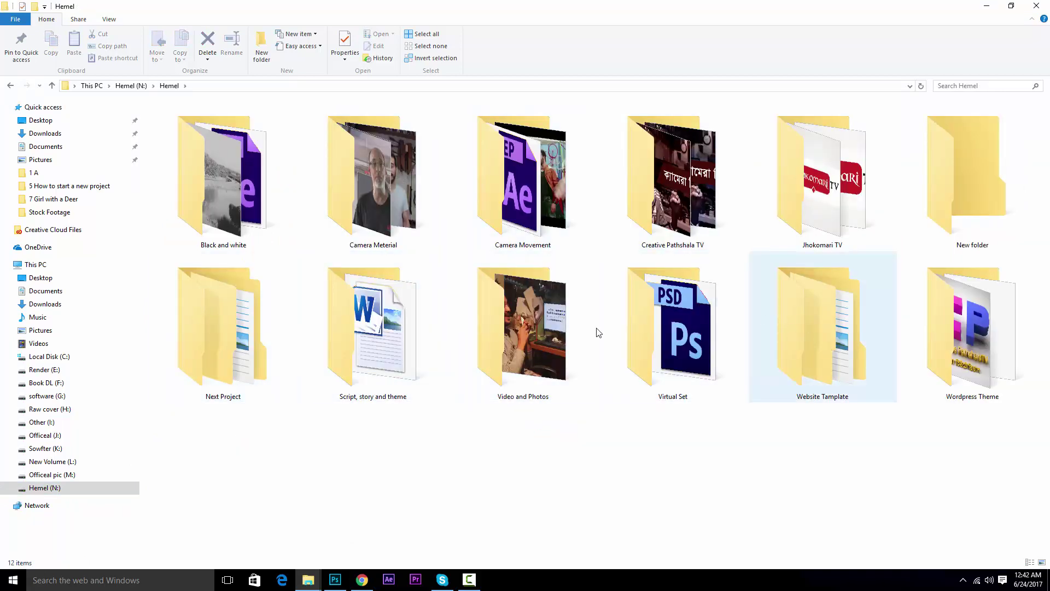
# Step: Open Video and Photos as extra large icons and peek into the 13-05-2017 folder
pyautogui.doubleClick(526, 328)
pyautogui.click(110, 19)
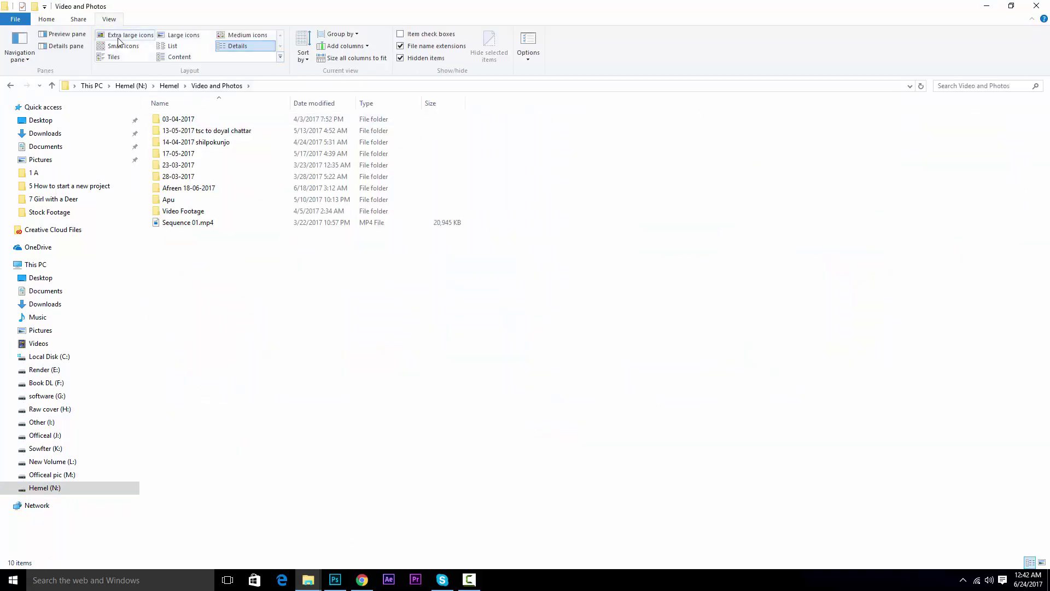
pyautogui.click(120, 41)
pyautogui.click(335, 149)
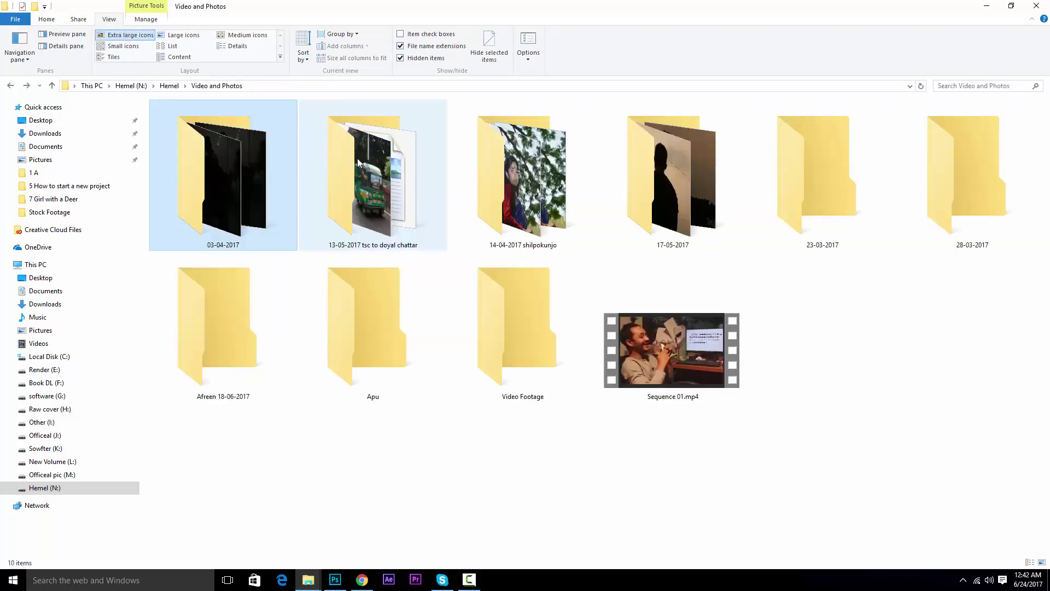
pyautogui.doubleClick(357, 158)
pyautogui.hotkey('alt', 'Left')
# Step: Check the 17-05-2017 and 14-04-2017 folders, then open 23-03-2017 > Adnan in large icons
pyautogui.click(681, 179)
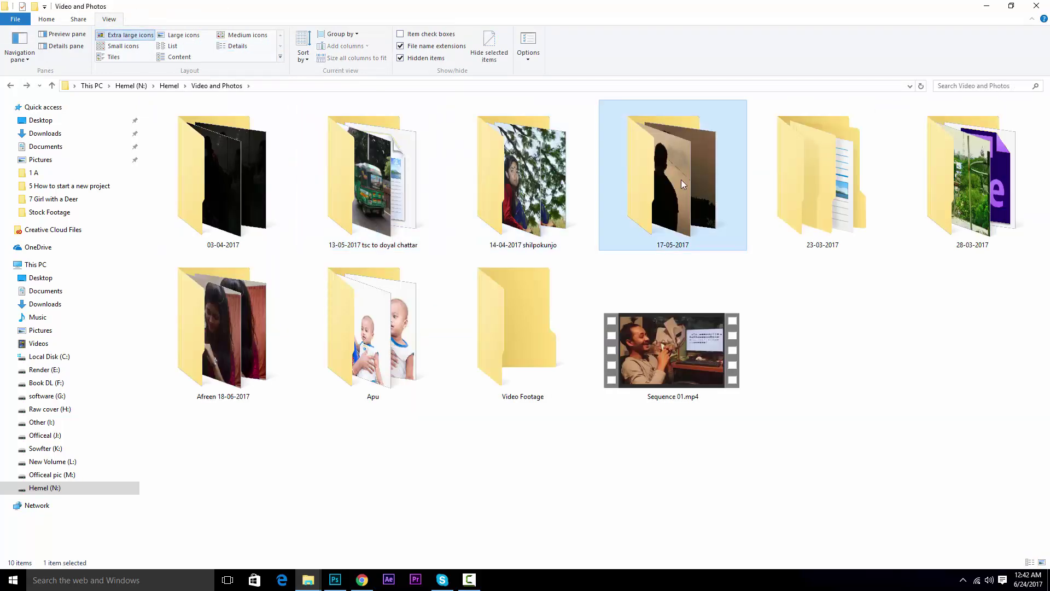
pyautogui.doubleClick(681, 180)
pyautogui.hotkey('alt', 'Left')
pyautogui.doubleClick(569, 182)
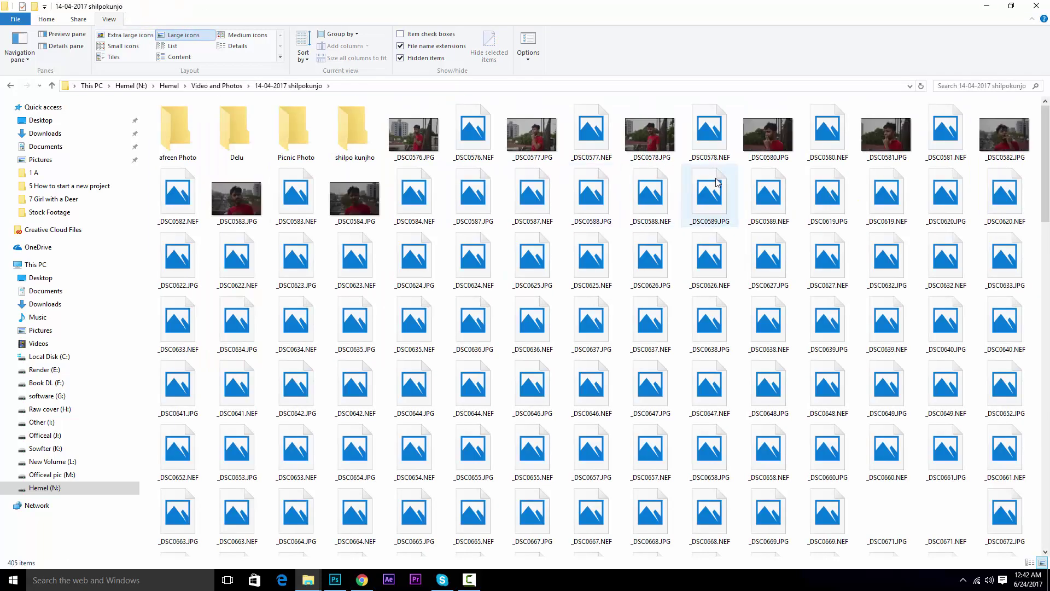
pyautogui.hotkey('alt', 'Left')
pyautogui.doubleClick(819, 172)
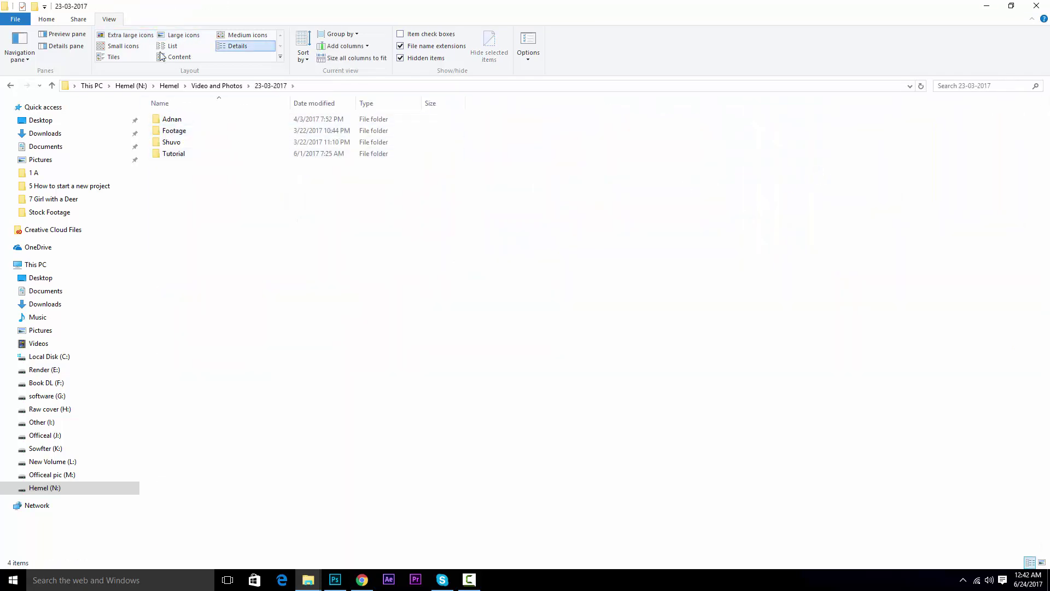
pyautogui.click(164, 35)
pyautogui.doubleClick(249, 158)
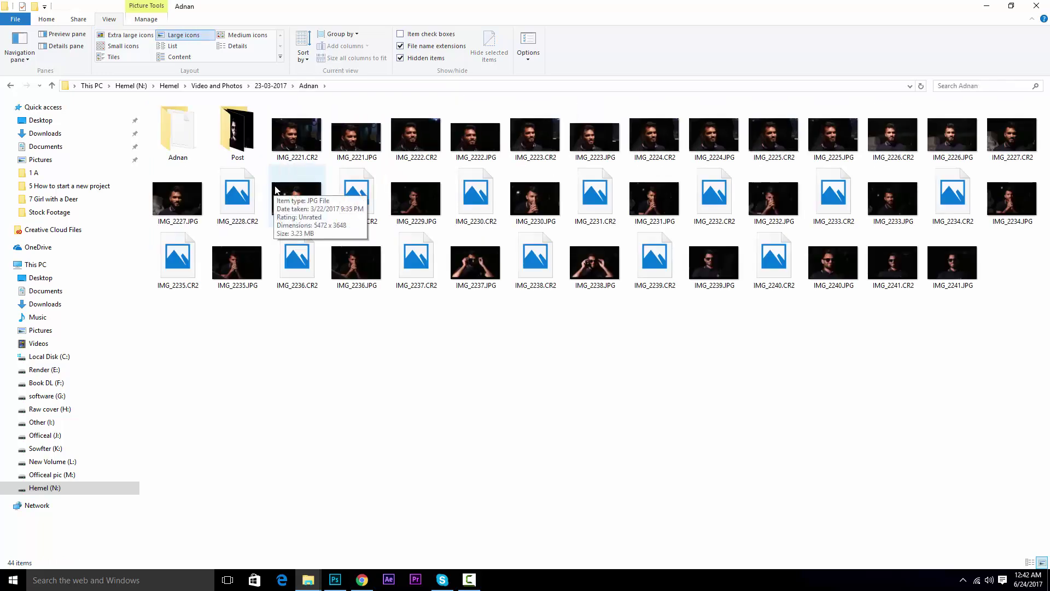
# Step: Preview IMG_2232 in Photos, then drag IMG_2232.CR2 into Photoshop's Camera Raw
pyautogui.doubleClick(770, 198)
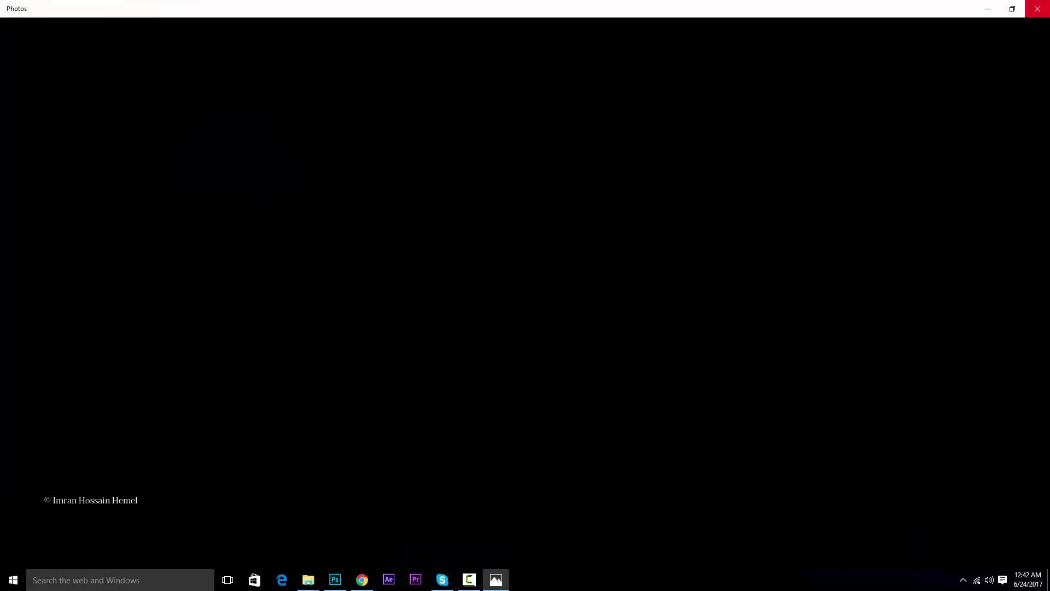
pyautogui.click(1037, 9)
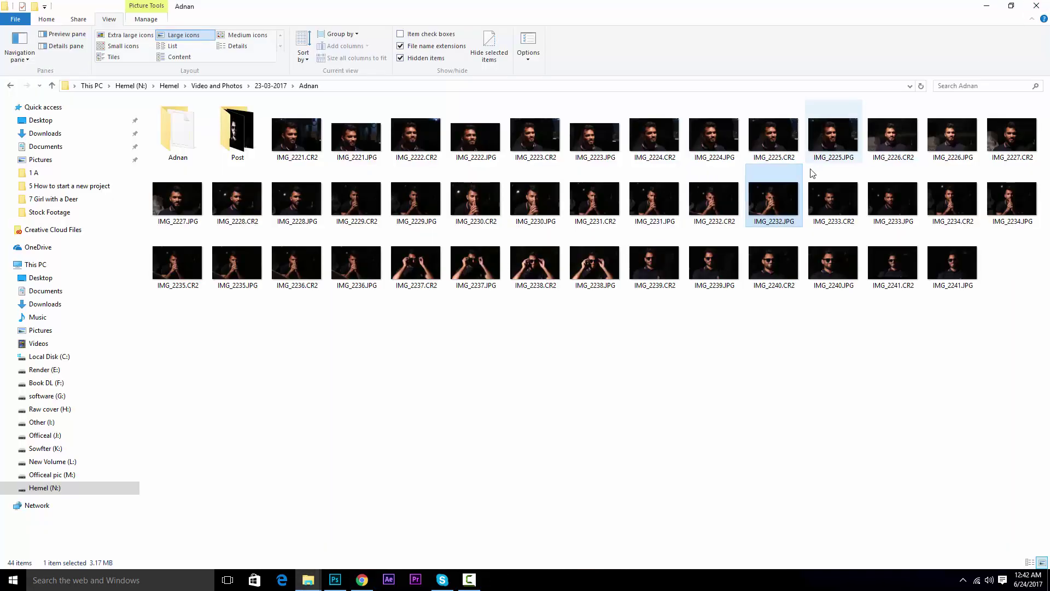
pyautogui.doubleClick(783, 212)
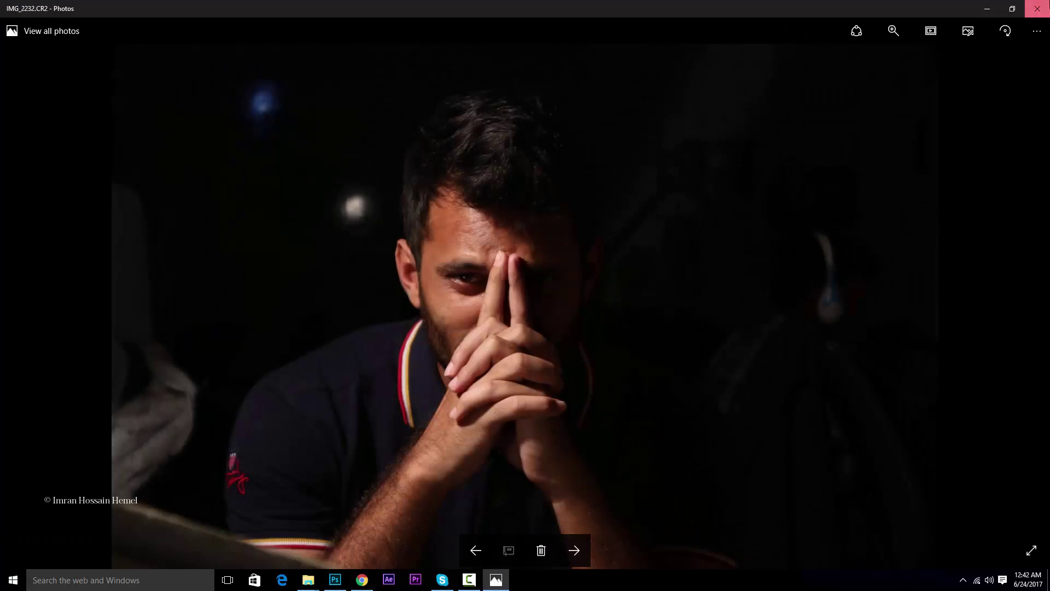
pyautogui.click(1037, 9)
pyautogui.moveTo(714, 200)
pyautogui.mouseDown()
pyautogui.moveTo(387, 482)
pyautogui.moveTo(497, 5)
pyautogui.moveTo(482, 48)
pyautogui.mouseUp()
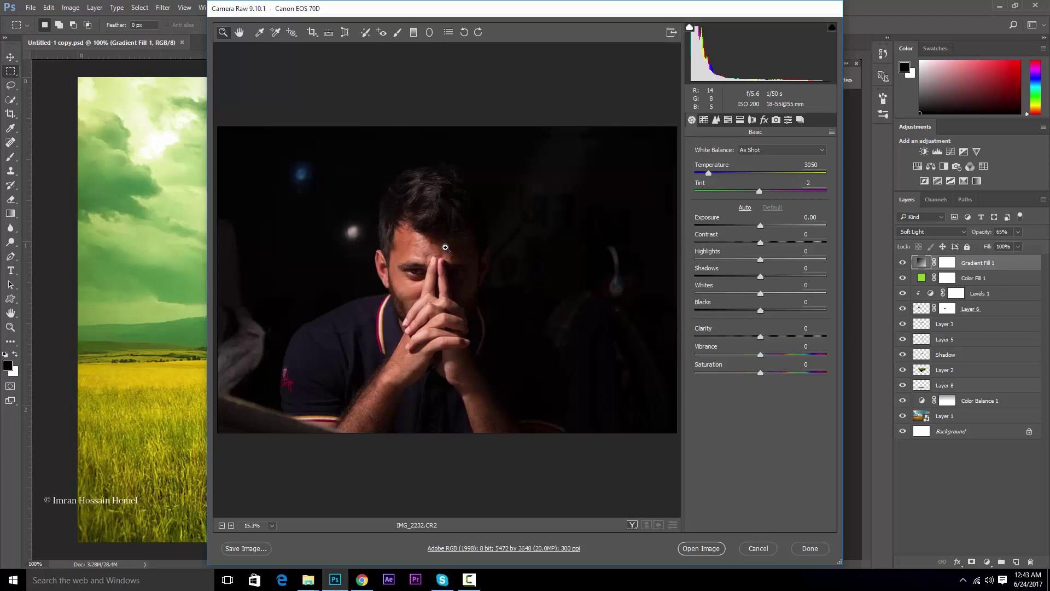
# Step: Try Exposure around +1.00 and a Contrast nudge, then reset Contrast to 0
pyautogui.click(762, 227)
pyautogui.moveTo(762, 227); pyautogui.dragTo(771, 226)
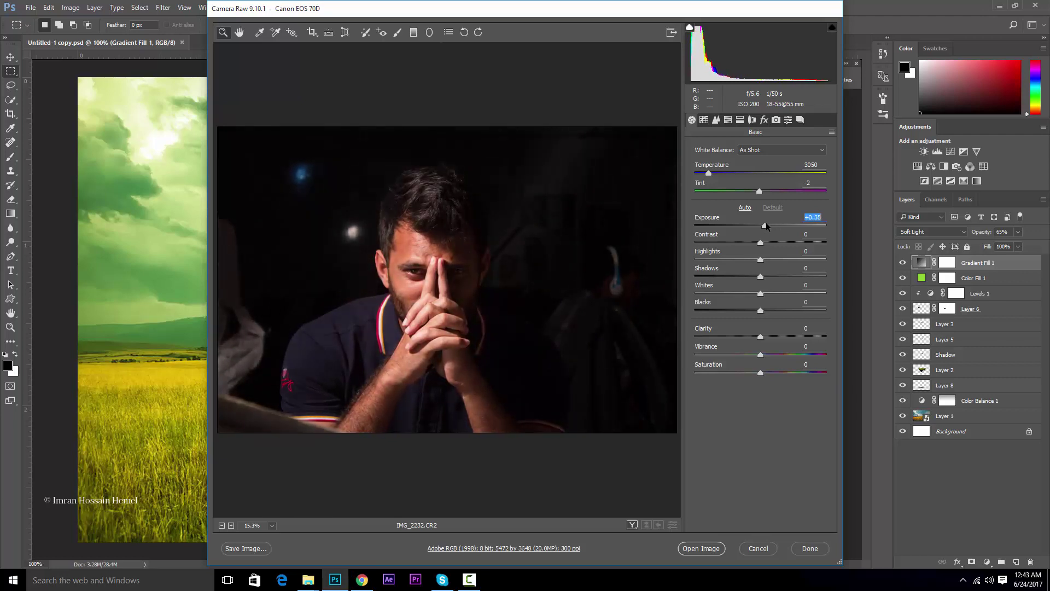
pyautogui.moveTo(772, 226); pyautogui.dragTo(771, 226)
pyautogui.click(762, 243)
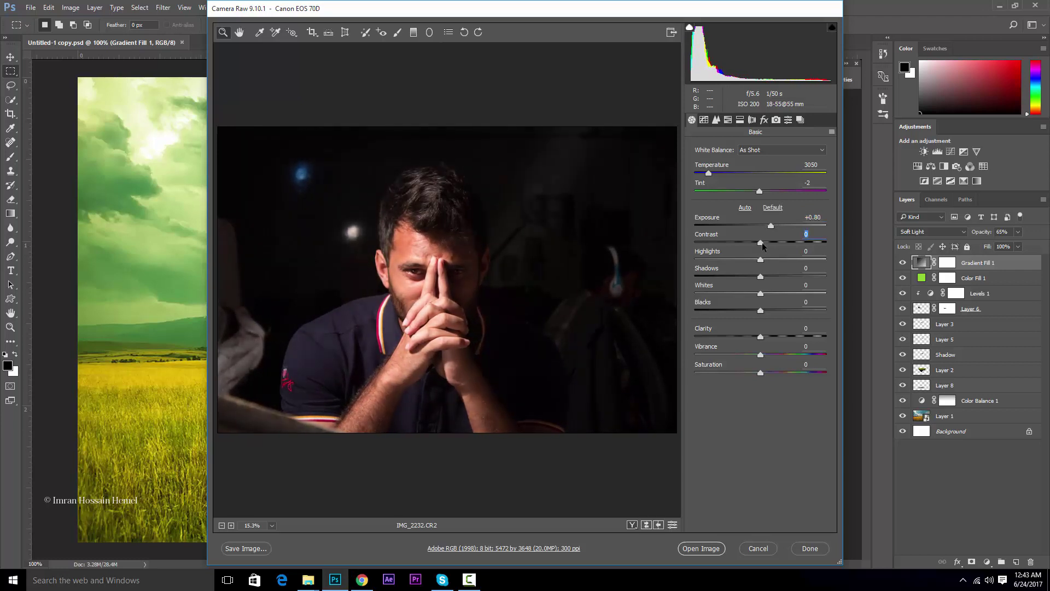
pyautogui.moveTo(764, 244); pyautogui.dragTo(772, 243)
pyautogui.write('0')
# Step: Test Highlights down to -28, then set Exposure near +3.30 with Highlights around -4
pyautogui.moveTo(761, 260); pyautogui.dragTo(773, 260)
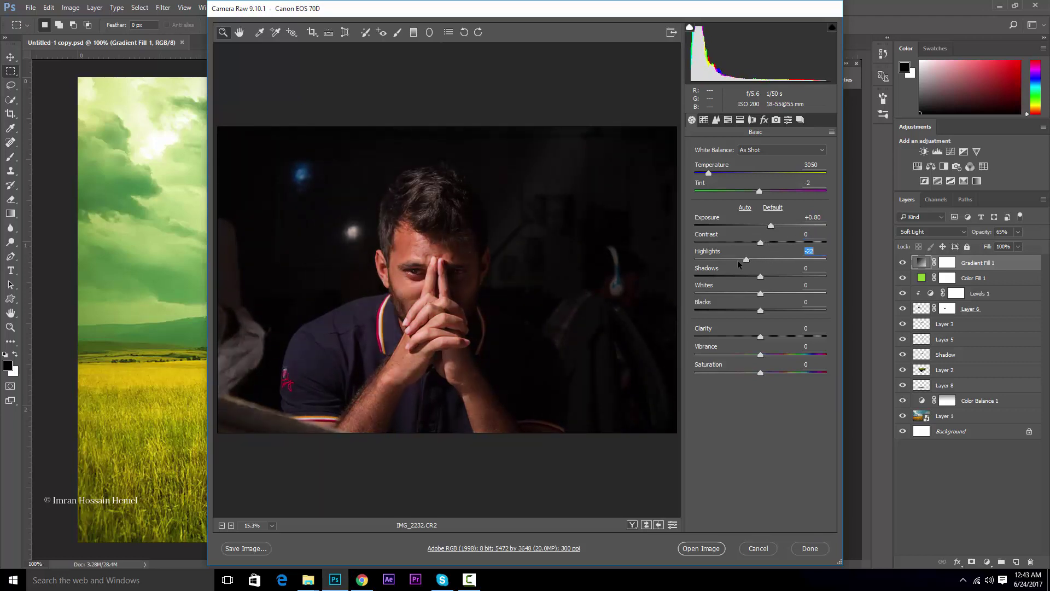
pyautogui.write('0')
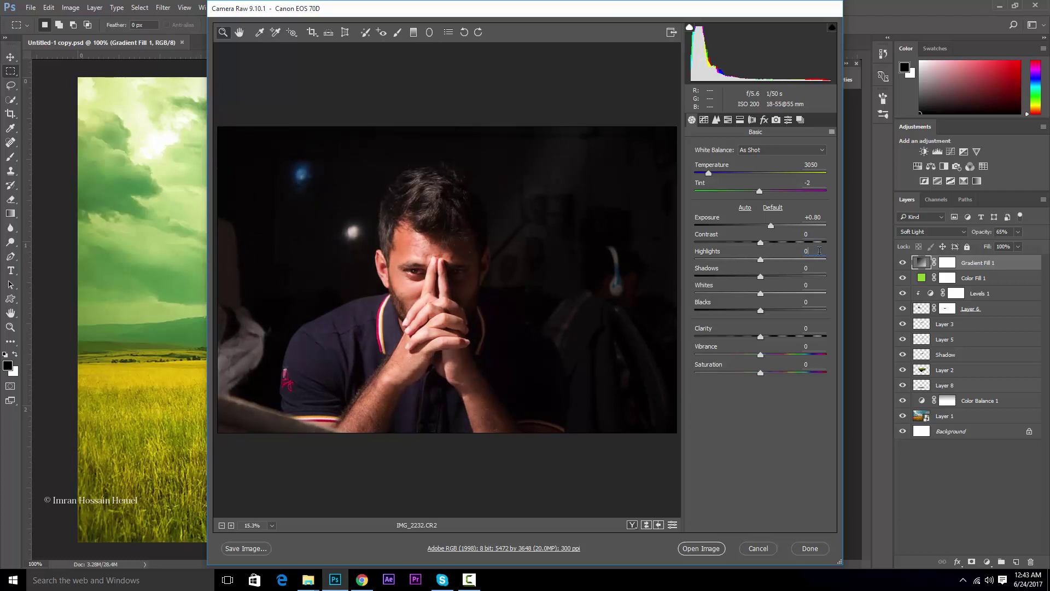
pyautogui.moveTo(763, 260); pyautogui.dragTo(678, 257)
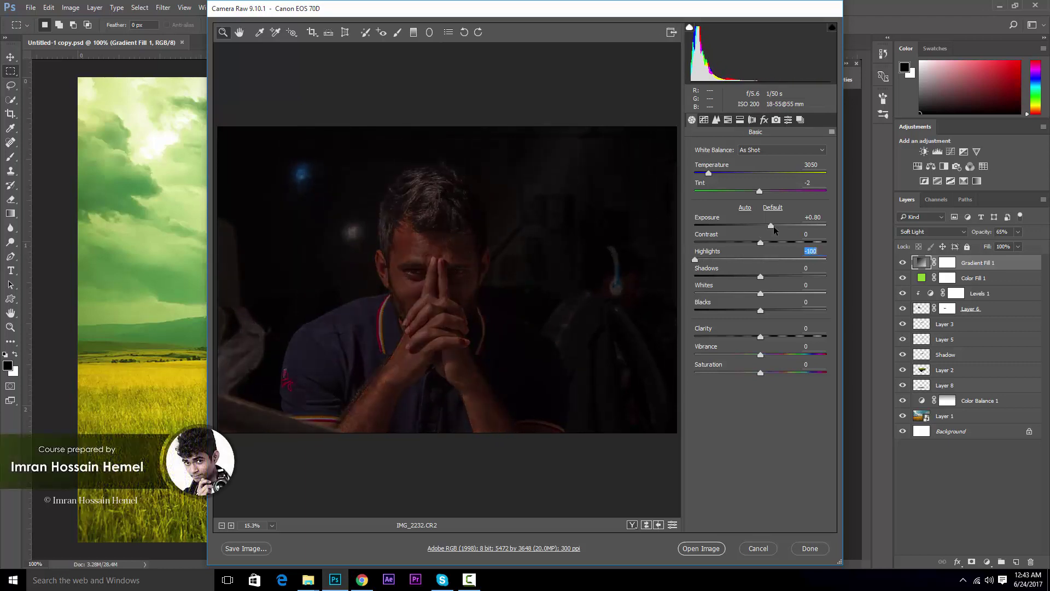
pyautogui.moveTo(770, 225); pyautogui.dragTo(809, 226)
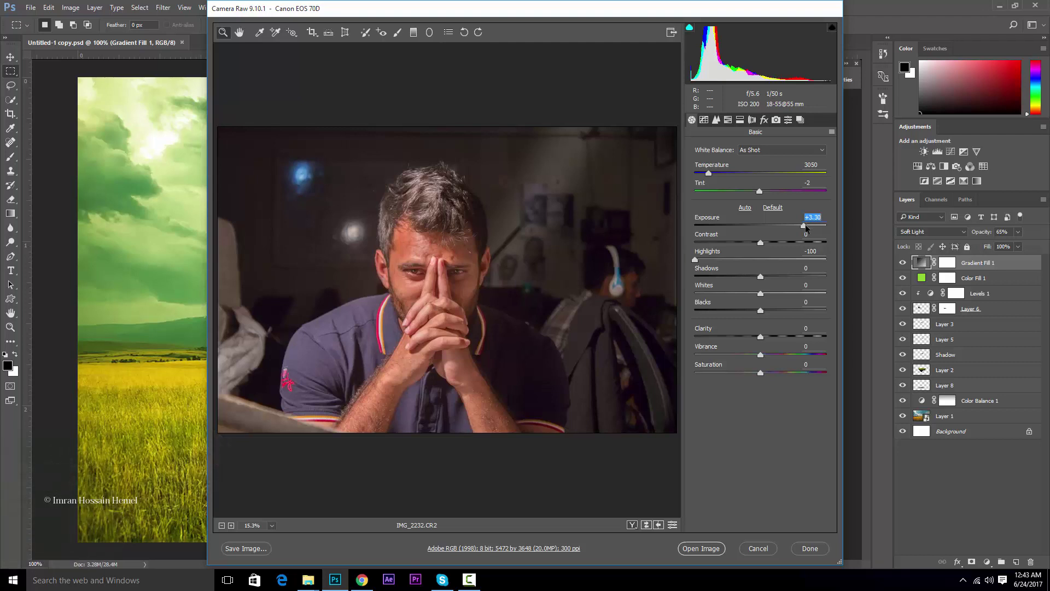
pyautogui.moveTo(696, 259); pyautogui.dragTo(761, 262)
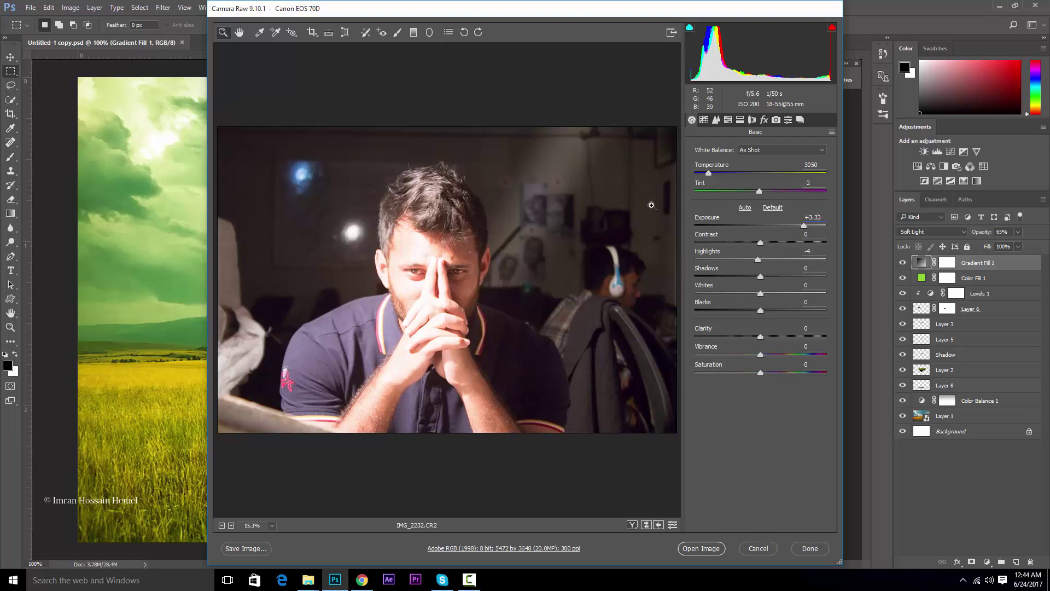
# Step: Zero Exposure and Highlights, set Exposure to +0.10, then test Shadows and reset it to 0
pyautogui.write('0')
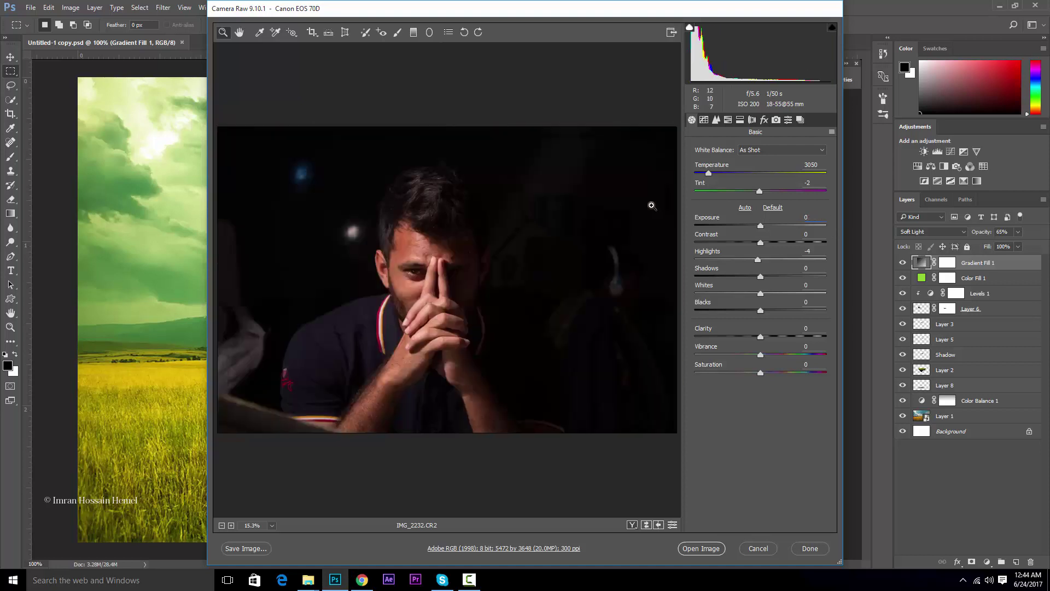
pyautogui.press('Tab')
pyautogui.press('Tab')
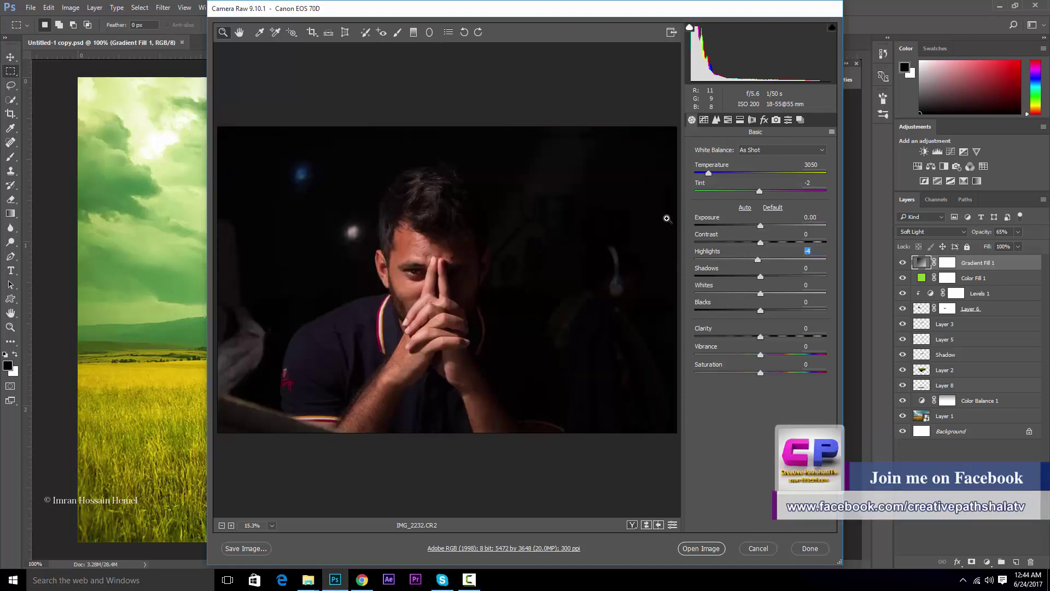
pyautogui.write('0')
pyautogui.click(762, 226)
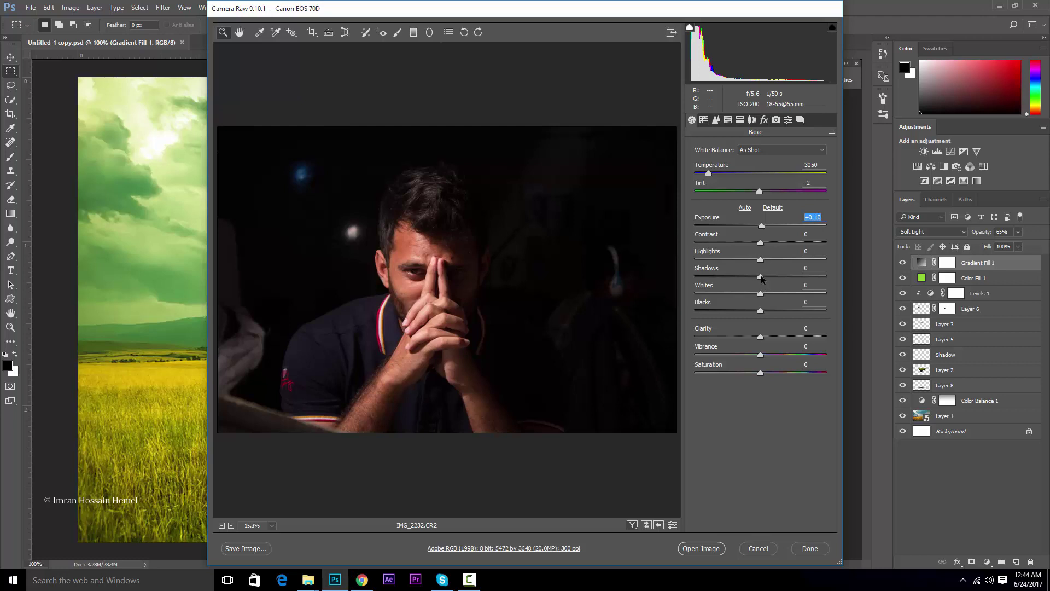
pyautogui.click(761, 277)
pyautogui.press('Down')
pyautogui.press('Down')
pyautogui.press('Down')
pyautogui.press('Down')
pyautogui.press('Down')
pyautogui.press('Down')
pyautogui.moveTo(750, 276)
pyautogui.mouseDown()
pyautogui.moveTo(815, 276)
pyautogui.moveTo(753, 275)
pyautogui.moveTo(812, 268)
pyautogui.moveTo(769, 275)
pyautogui.mouseUp()
pyautogui.write('0')
# Step: Test Whites and reset it to 0, then set Blacks -26, Shadows +39, Clarity +6
pyautogui.click(758, 295)
pyautogui.moveTo(761, 294); pyautogui.dragTo(772, 294)
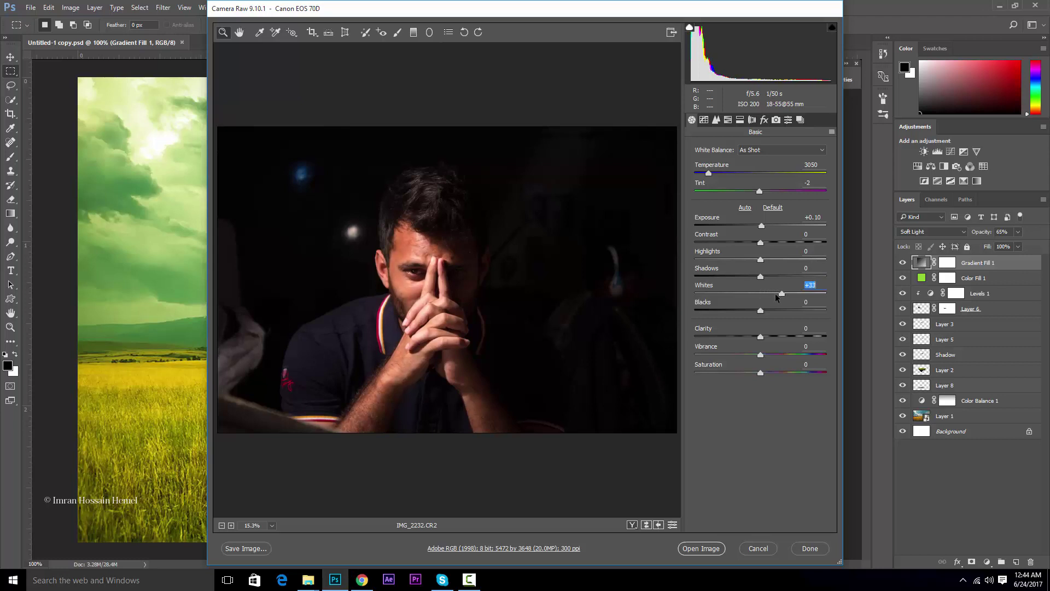
pyautogui.write('0')
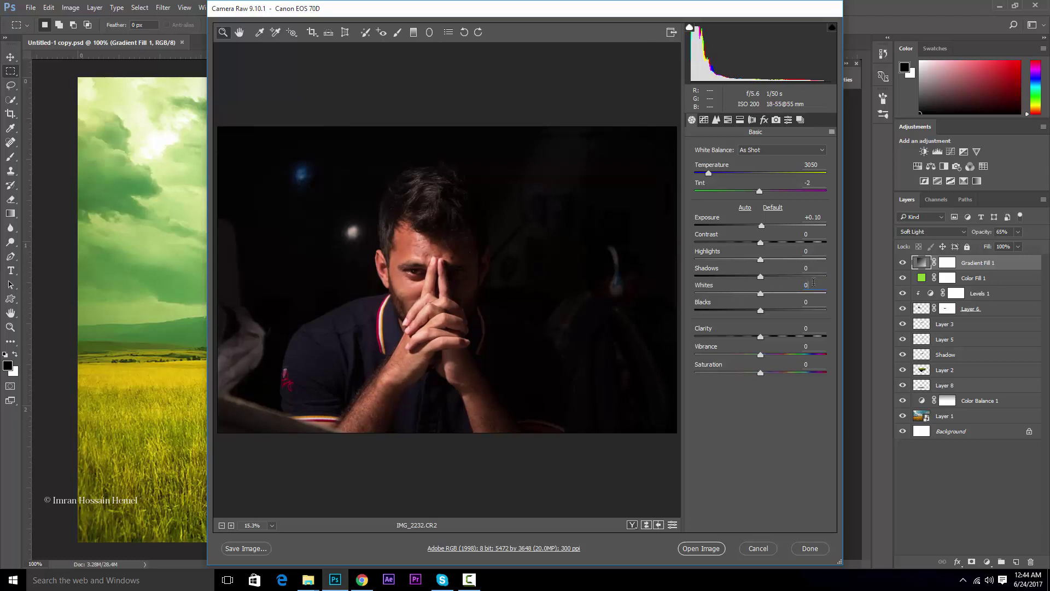
pyautogui.moveTo(766, 312); pyautogui.dragTo(745, 314)
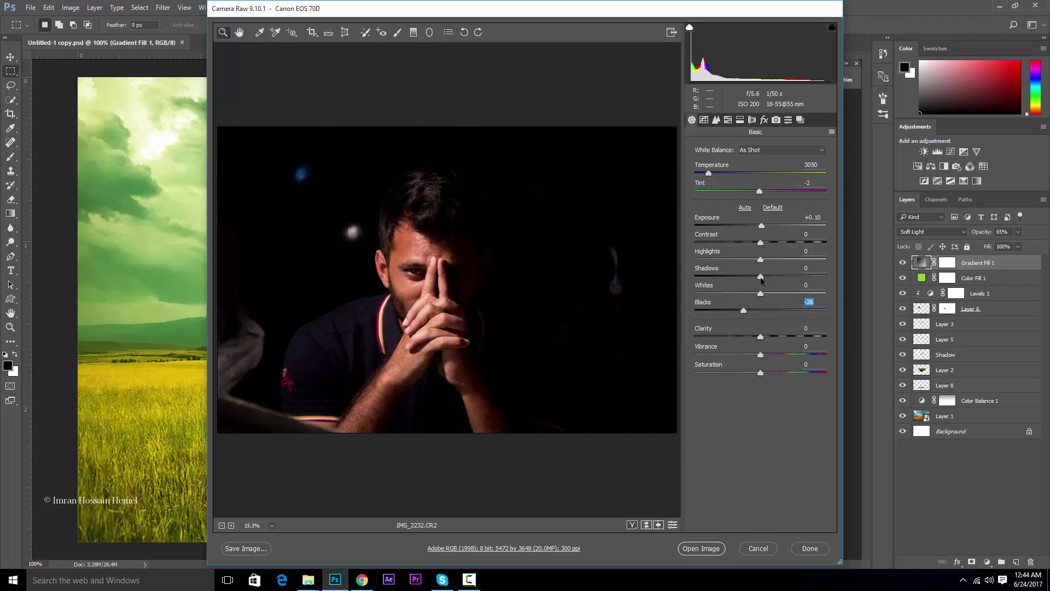
pyautogui.moveTo(760, 277); pyautogui.dragTo(786, 273)
pyautogui.moveTo(761, 336)
pyautogui.mouseDown()
pyautogui.moveTo(785, 332)
pyautogui.moveTo(765, 339)
pyautogui.mouseUp()
# Step: Lower Vibrance to -26 and set Temperature to 3200, making White Balance Custom
pyautogui.click(763, 354)
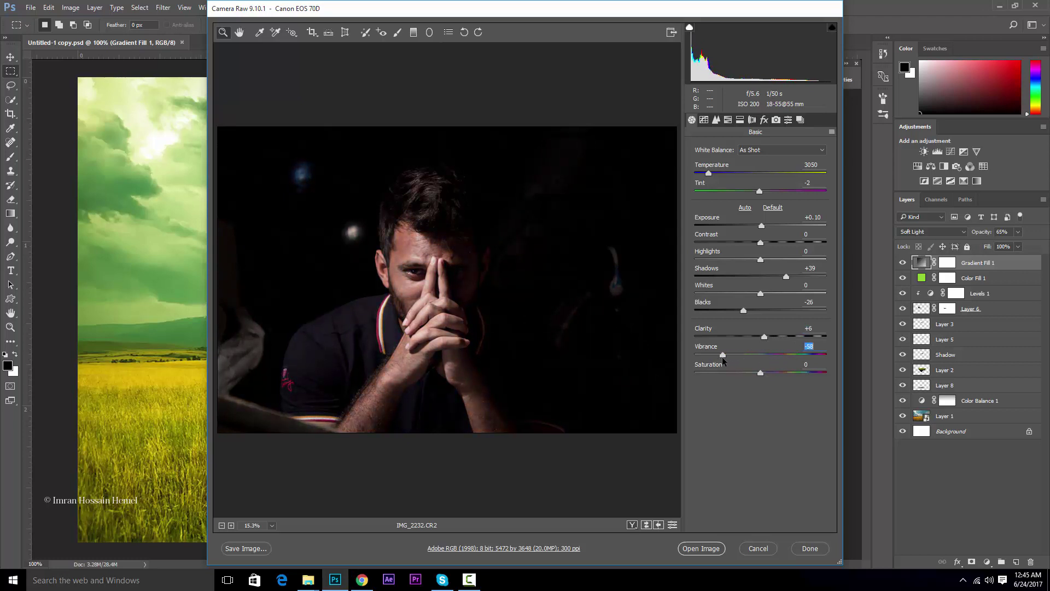
pyautogui.moveTo(783, 355)
pyautogui.mouseDown()
pyautogui.moveTo(742, 356)
pyautogui.moveTo(757, 357)
pyautogui.mouseUp()
pyautogui.moveTo(757, 354); pyautogui.dragTo(744, 359)
pyautogui.moveTo(709, 174)
pyautogui.mouseDown()
pyautogui.moveTo(744, 174)
pyautogui.moveTo(714, 175)
pyautogui.mouseUp()
# Step: Browse the White Balance presets but keep Custom, then switch to the Tone Curve panel
pyautogui.click(752, 152)
pyautogui.click(753, 152)
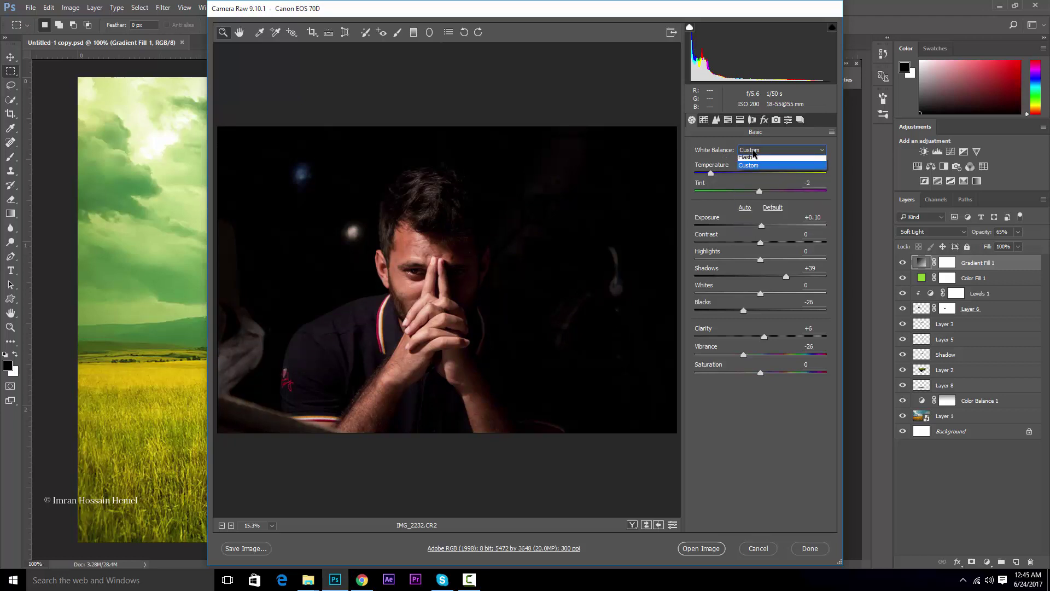
pyautogui.click(744, 149)
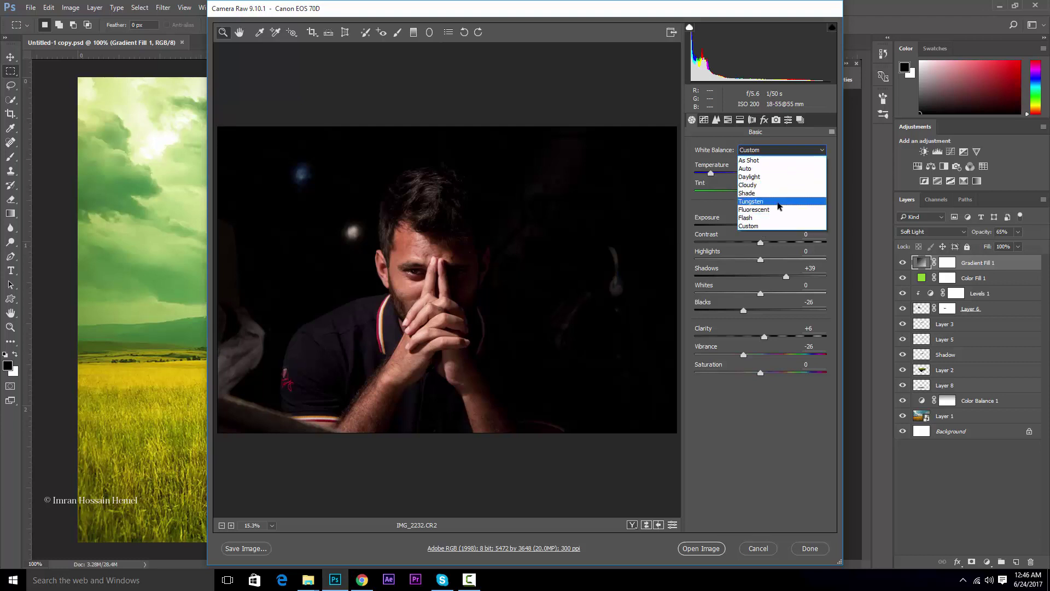
pyautogui.click(717, 147)
pyautogui.click(704, 120)
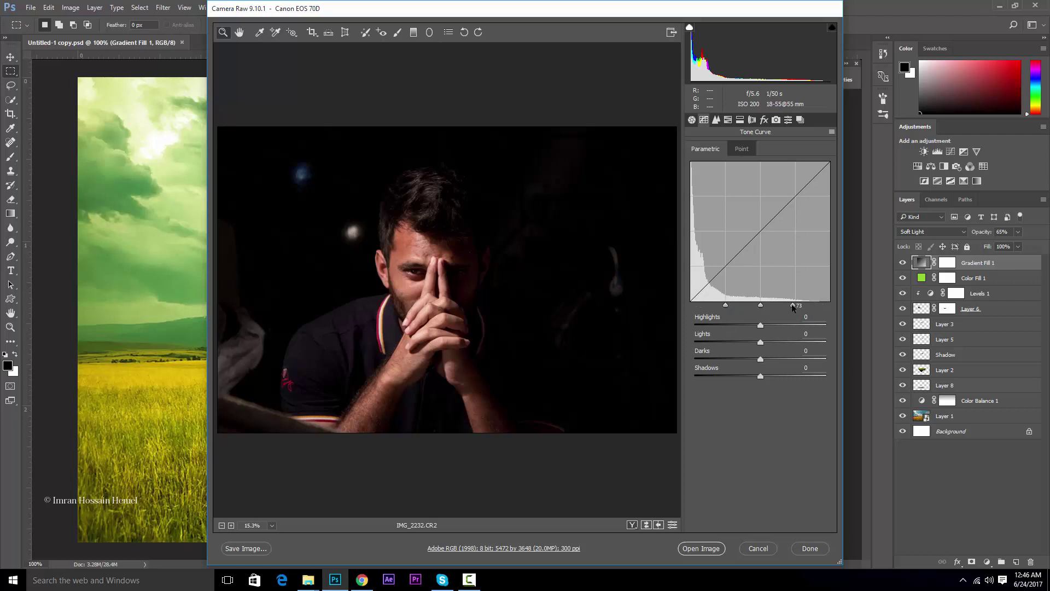
# Step: On the Point curve, raise a midtone point and adjust the dark and bright end points
pyautogui.click(742, 149)
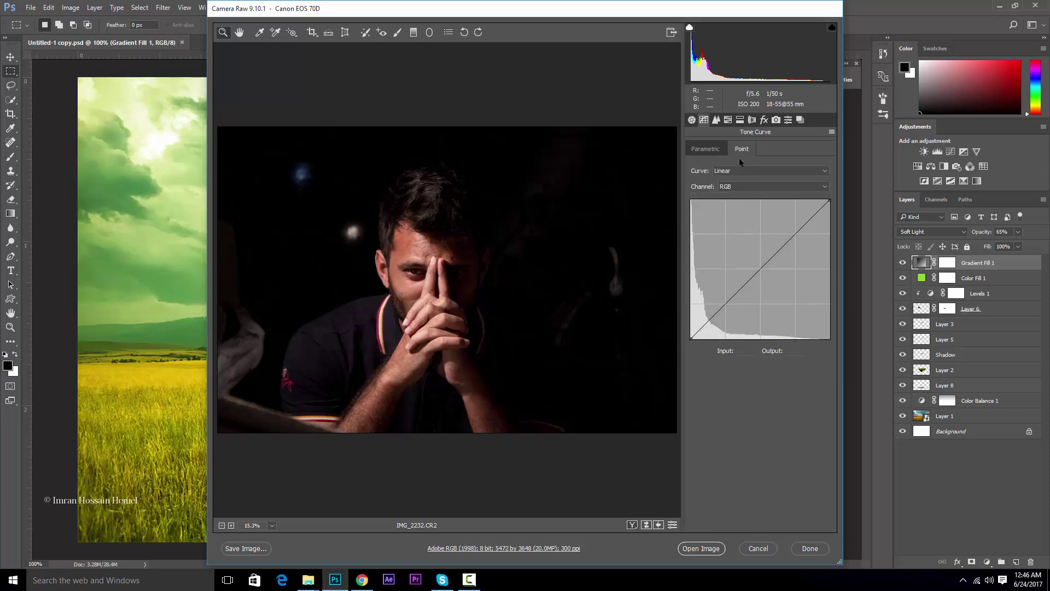
pyautogui.moveTo(761, 269); pyautogui.dragTo(756, 260)
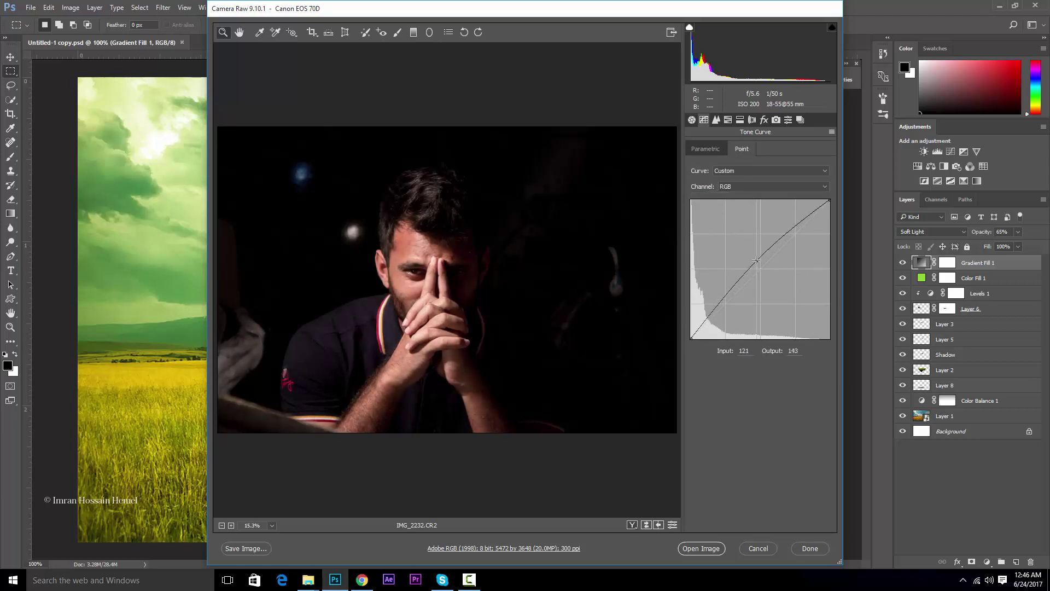
pyautogui.moveTo(692, 338)
pyautogui.mouseDown()
pyautogui.moveTo(680, 286)
pyautogui.moveTo(698, 356)
pyautogui.mouseUp()
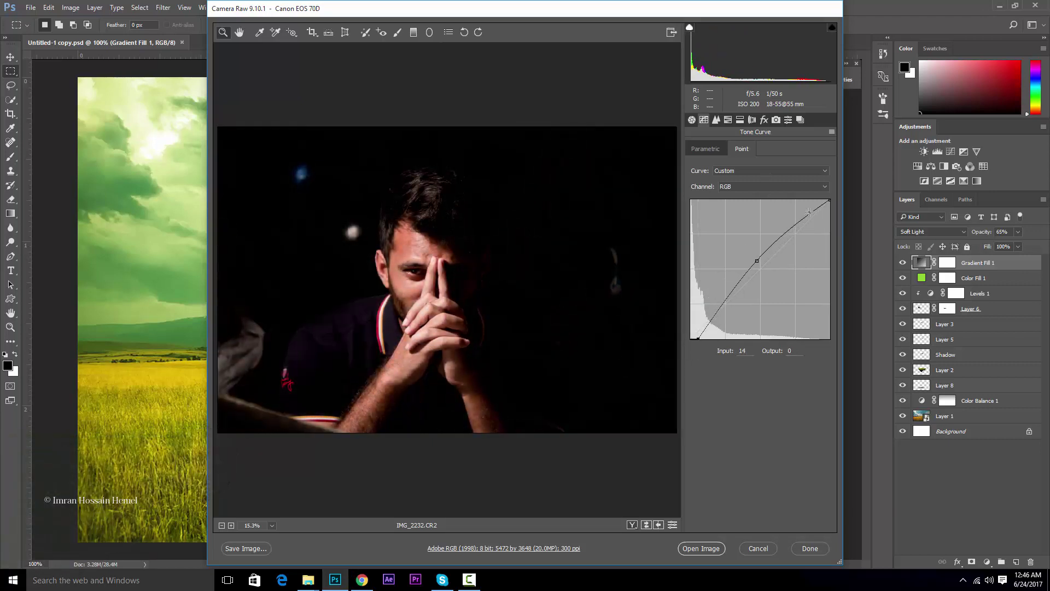
pyautogui.moveTo(829, 200); pyautogui.dragTo(832, 197)
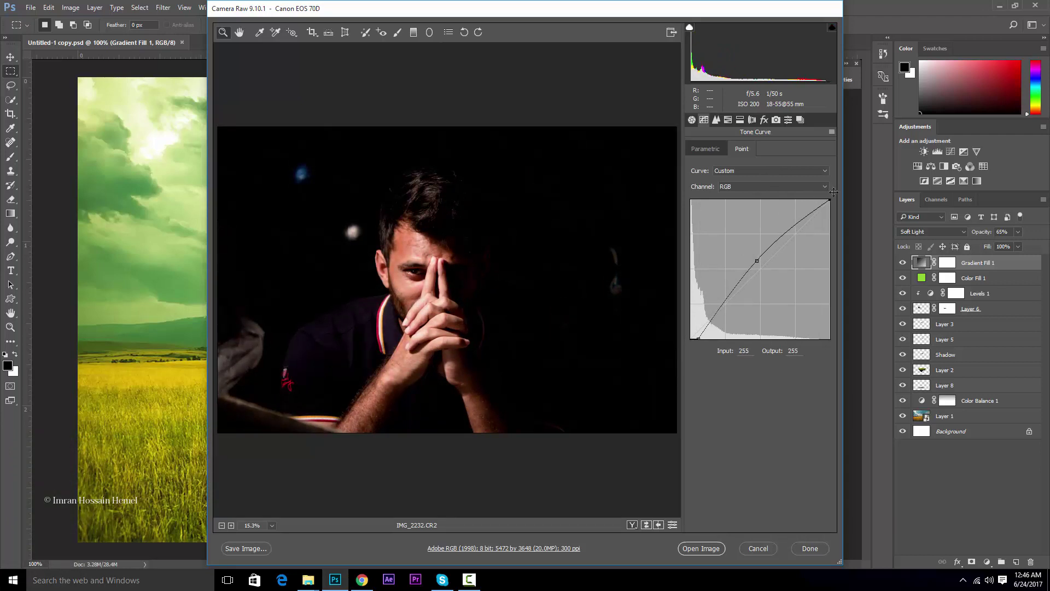
# Step: Browse the curve Channel and preset lists keeping the Custom curve, then show the Detail panel
pyautogui.click(731, 189)
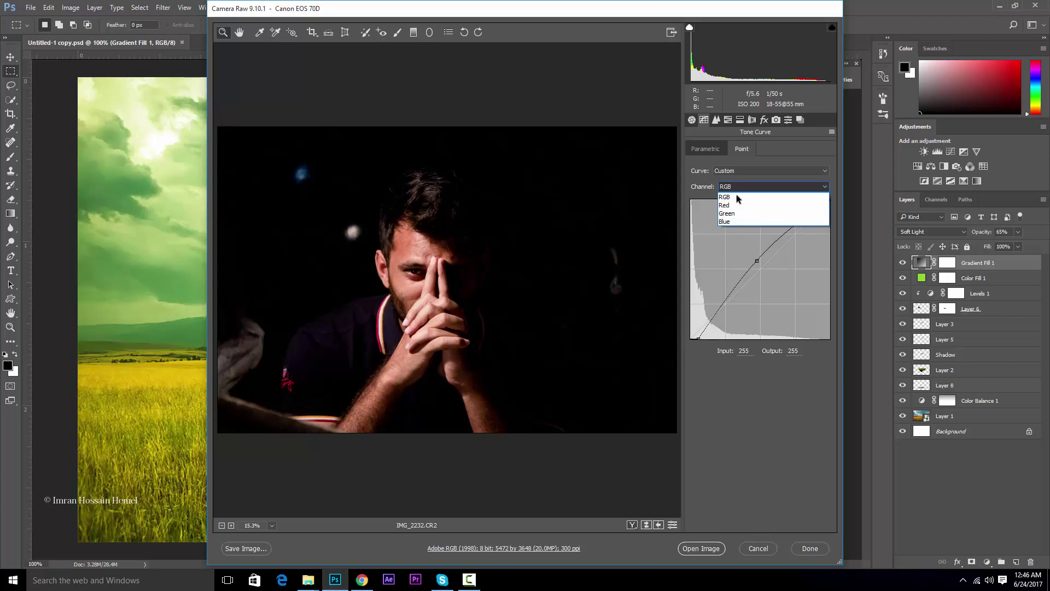
pyautogui.click(729, 172)
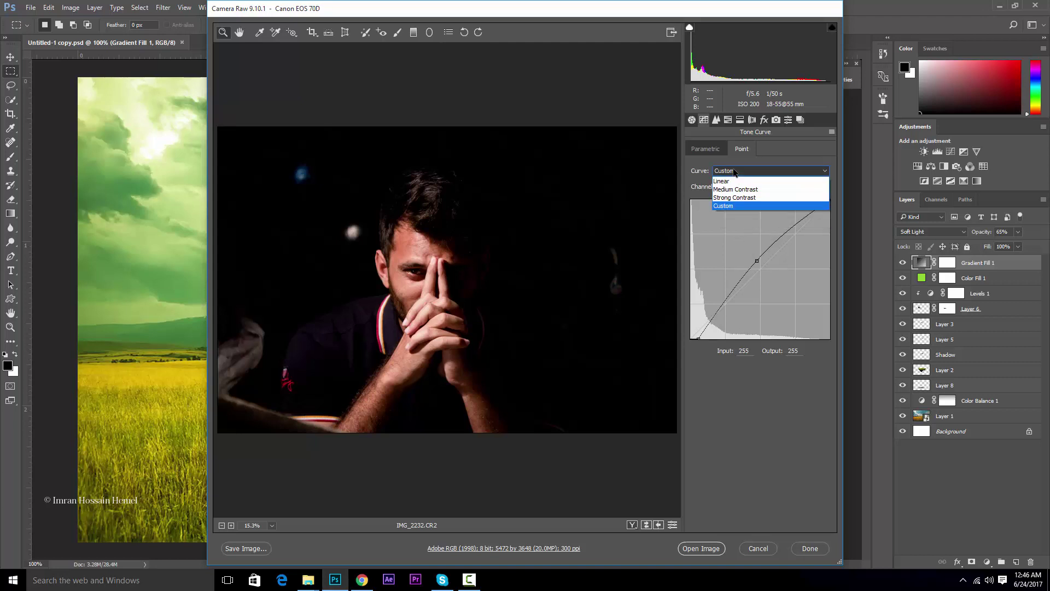
pyautogui.click(733, 169)
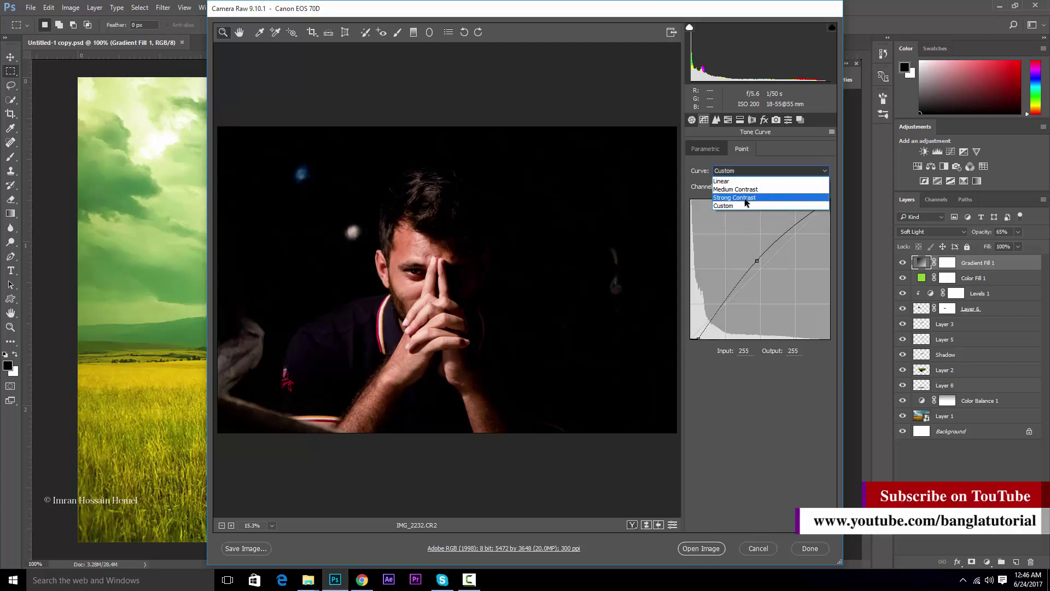
pyautogui.click(744, 308)
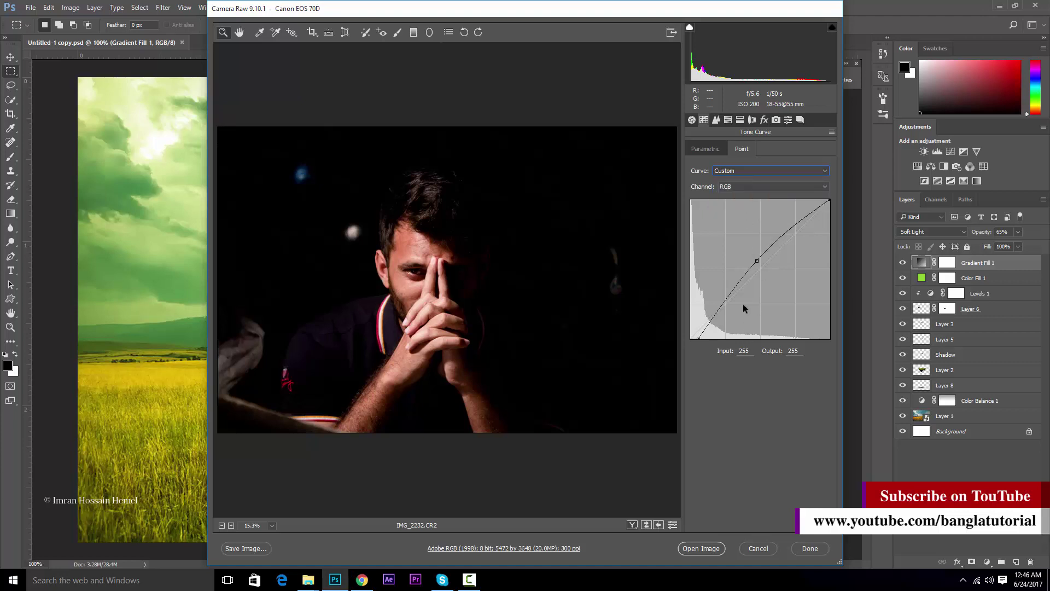
pyautogui.click(717, 120)
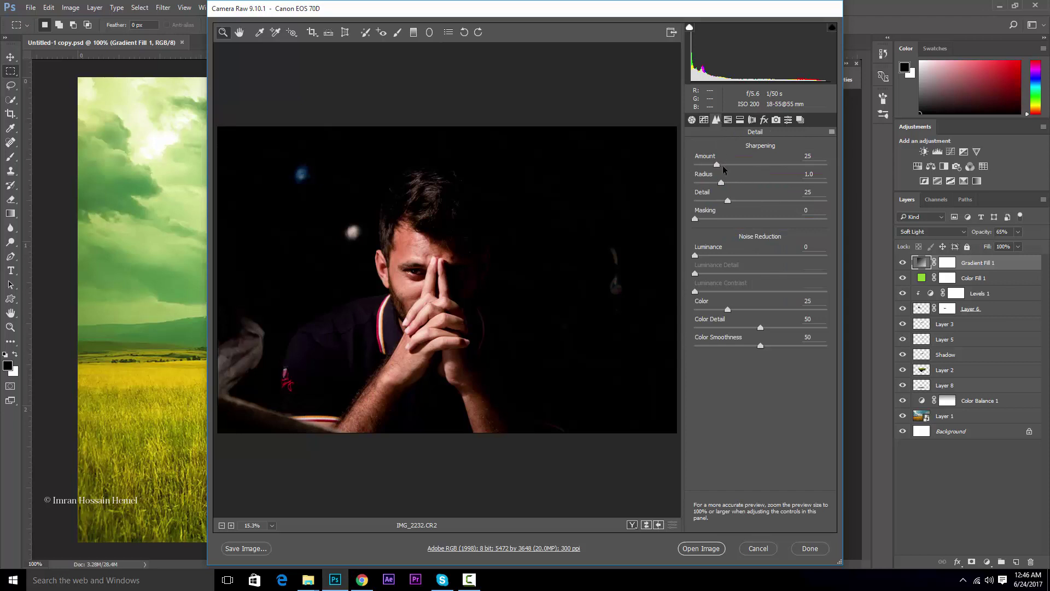
# Step: Set Sharpening Amount to about 139, zooming the preview in to check detail
pyautogui.moveTo(717, 164); pyautogui.dragTo(797, 165)
pyautogui.click(816, 164)
pyautogui.hotkey('ctrl', '+')
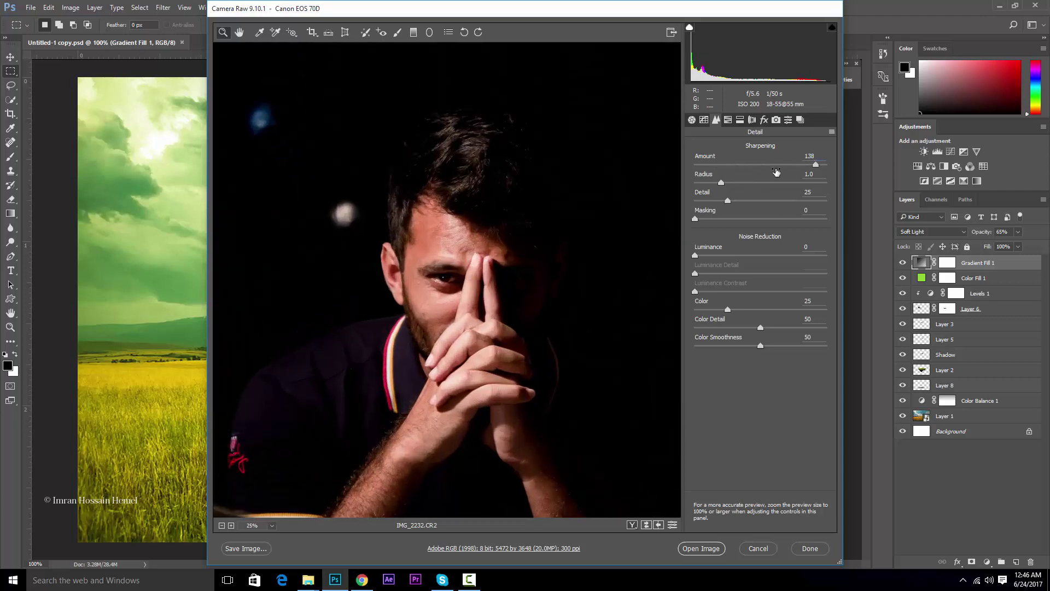
pyautogui.moveTo(816, 164)
pyautogui.mouseDown()
pyautogui.moveTo(846, 174)
pyautogui.moveTo(810, 164)
pyautogui.mouseUp()
pyautogui.moveTo(809, 166); pyautogui.dragTo(815, 163)
# Step: In HSL Hue, try a magenta shift on Reds and reset it, then set Yellows back to 0
pyautogui.click(728, 120)
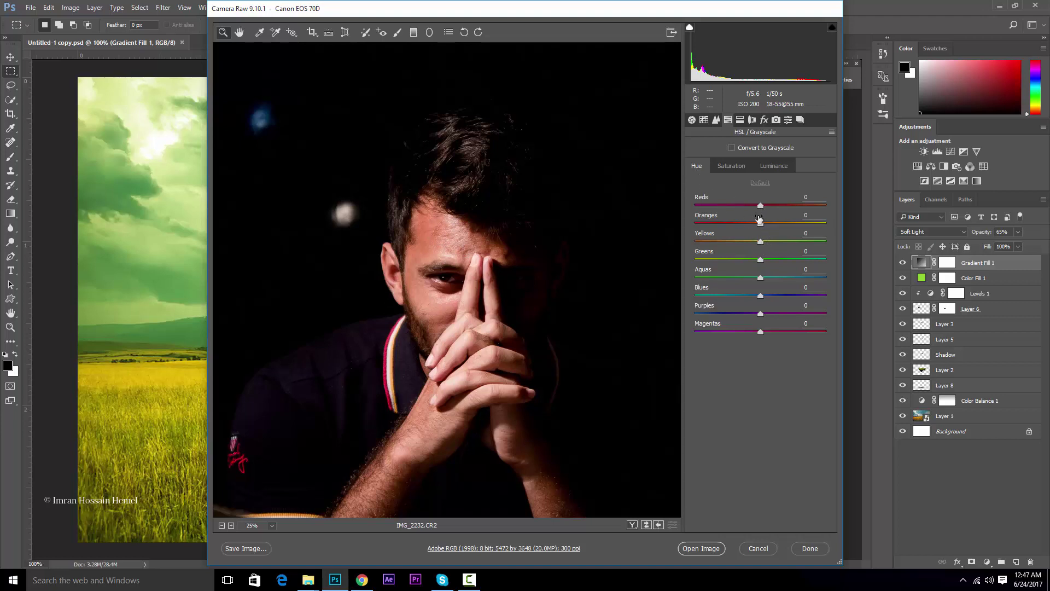
pyautogui.moveTo(759, 210); pyautogui.dragTo(675, 193)
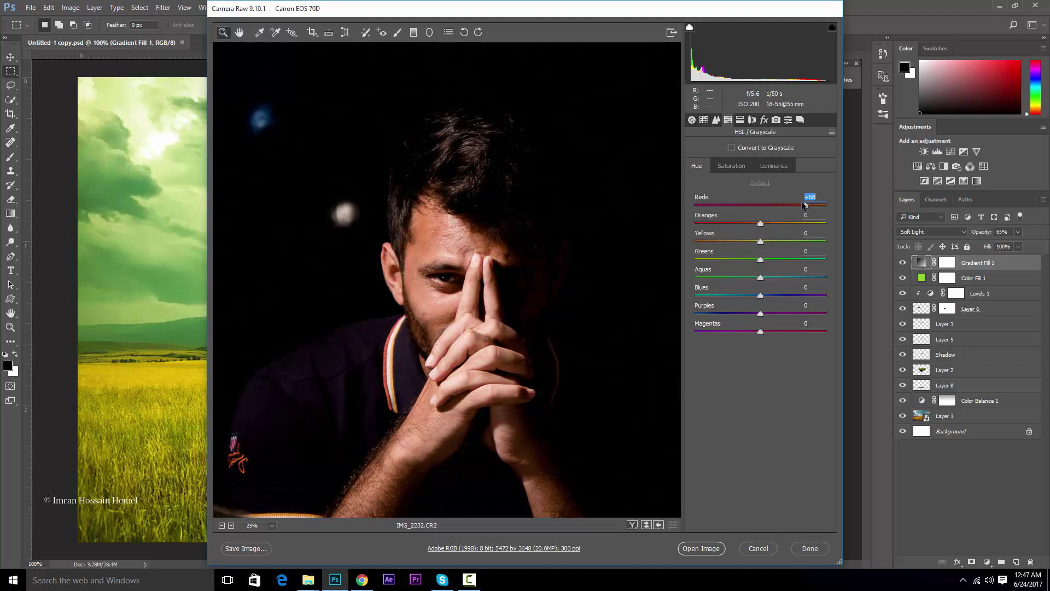
pyautogui.click(760, 183)
pyautogui.click(759, 242)
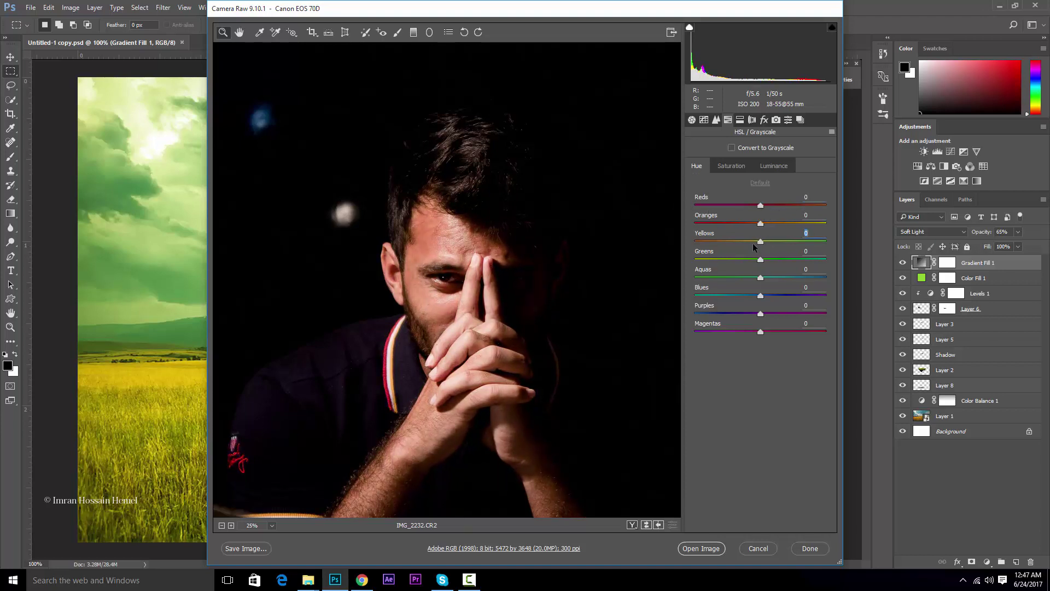
pyautogui.hotkey('shift', 'Up')
pyautogui.hotkey('shift', 'Up')
pyautogui.hotkey('shift', 'Up')
pyautogui.hotkey('shift', 'Up')
pyautogui.hotkey('shift', 'Up')
pyautogui.hotkey('shift', 'Up')
pyautogui.hotkey('shift', 'Up')
pyautogui.hotkey('shift', 'Up')
pyautogui.hotkey('shift', 'Up')
pyautogui.press('Up')
pyautogui.press('Up')
pyautogui.press('Up')
pyautogui.write('0')
# Step: Push the Reds hue to +100 and Oranges fully right, then reset both to 0
pyautogui.click(735, 167)
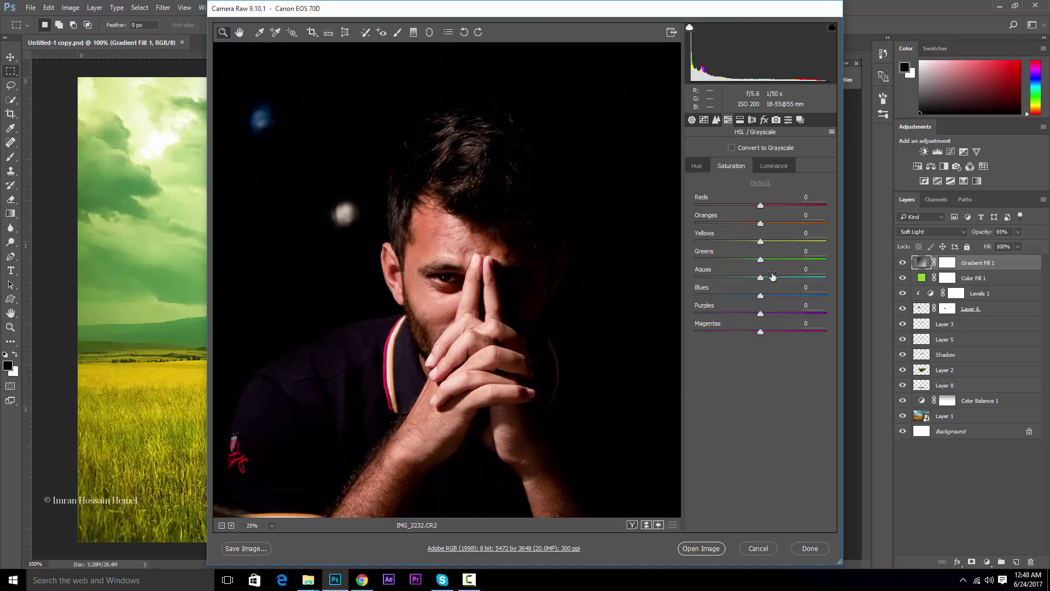
pyautogui.click(697, 166)
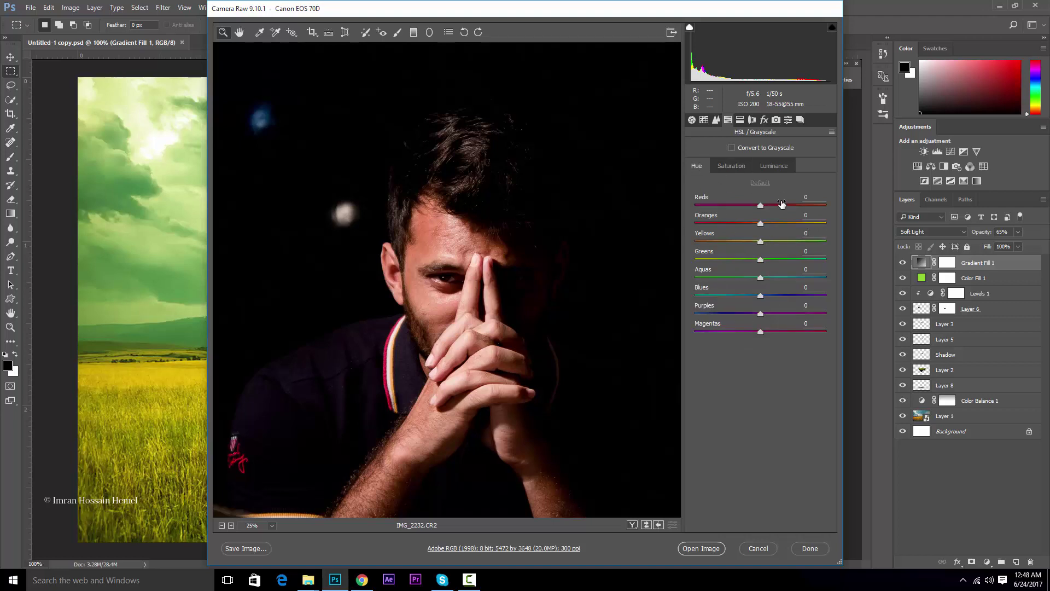
pyautogui.moveTo(762, 205); pyautogui.dragTo(853, 202)
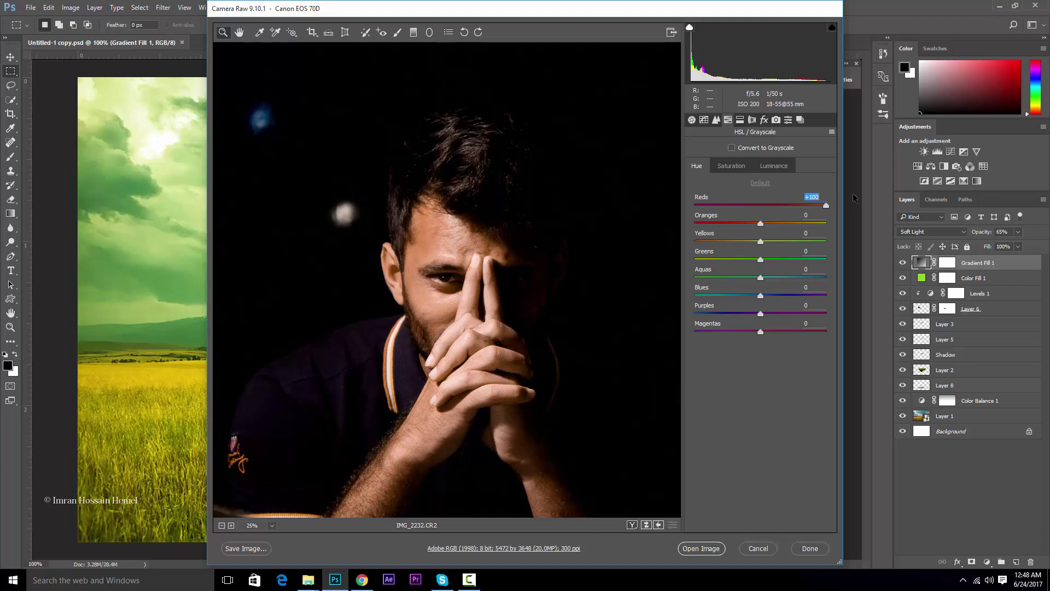
pyautogui.doubleClick(826, 206)
pyautogui.moveTo(760, 223); pyautogui.dragTo(828, 222)
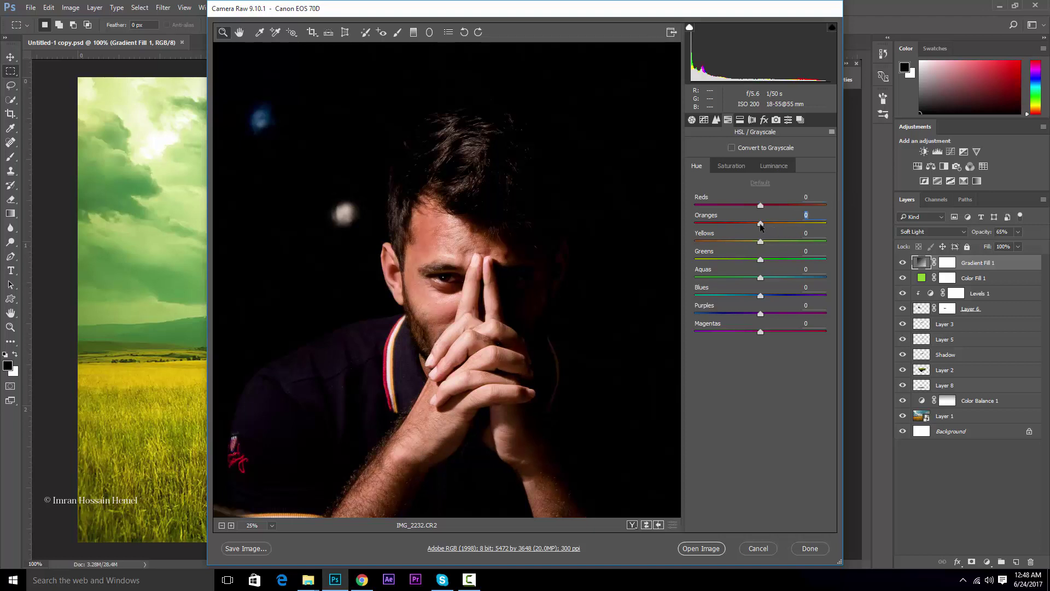
pyautogui.doubleClick(791, 218)
# Step: Lower the Reds saturation, trying -18 and other swings, and leave it around -29
pyautogui.click(725, 167)
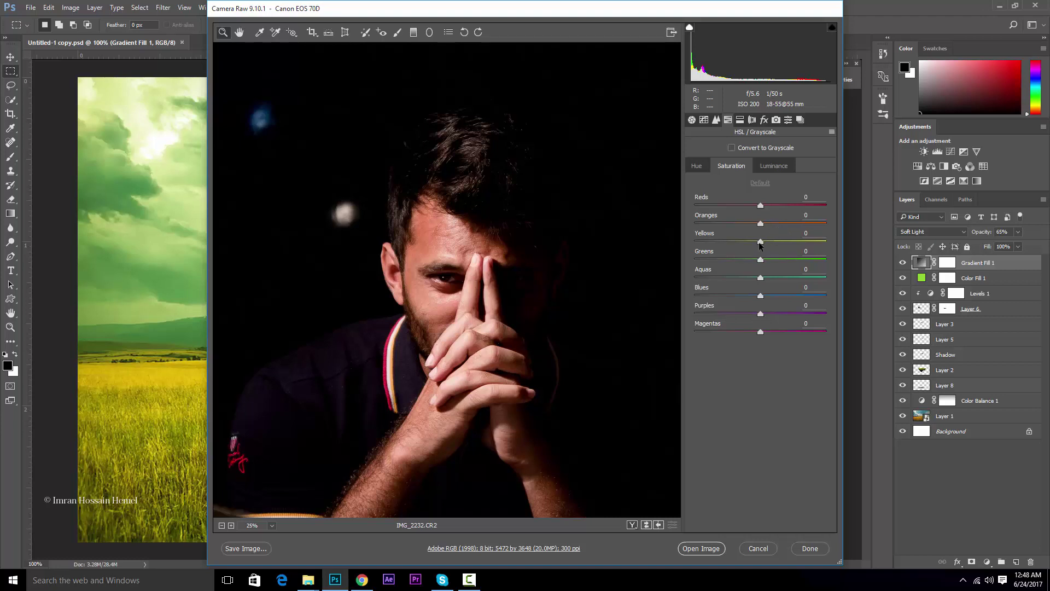
pyautogui.moveTo(761, 206); pyautogui.dragTo(688, 209)
pyautogui.write('-18')
pyautogui.press('Return')
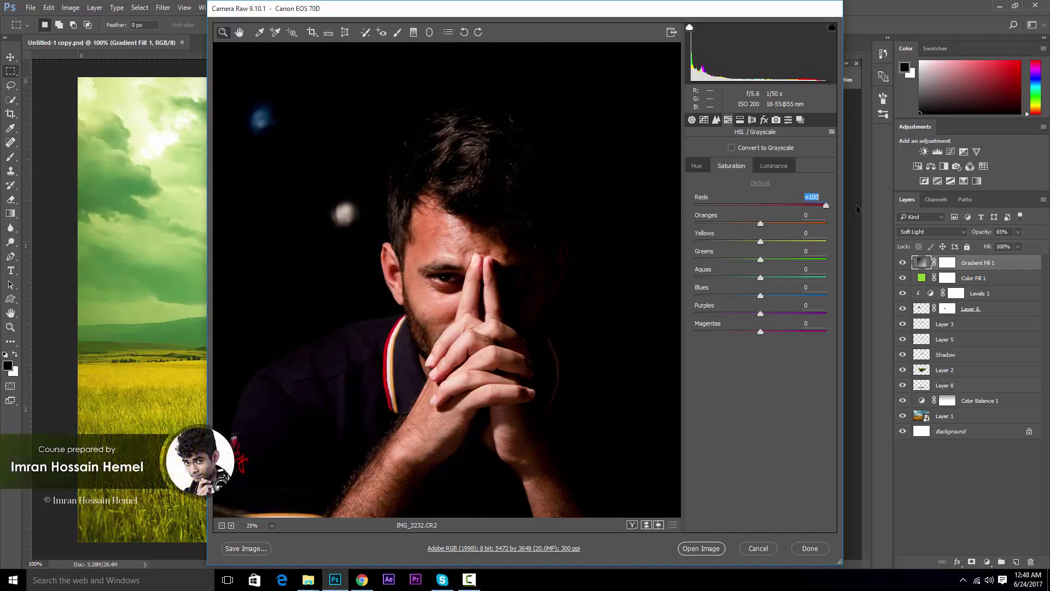
pyautogui.moveTo(796, 203)
pyautogui.mouseDown()
pyautogui.moveTo(853, 191)
pyautogui.moveTo(735, 206)
pyautogui.mouseUp()
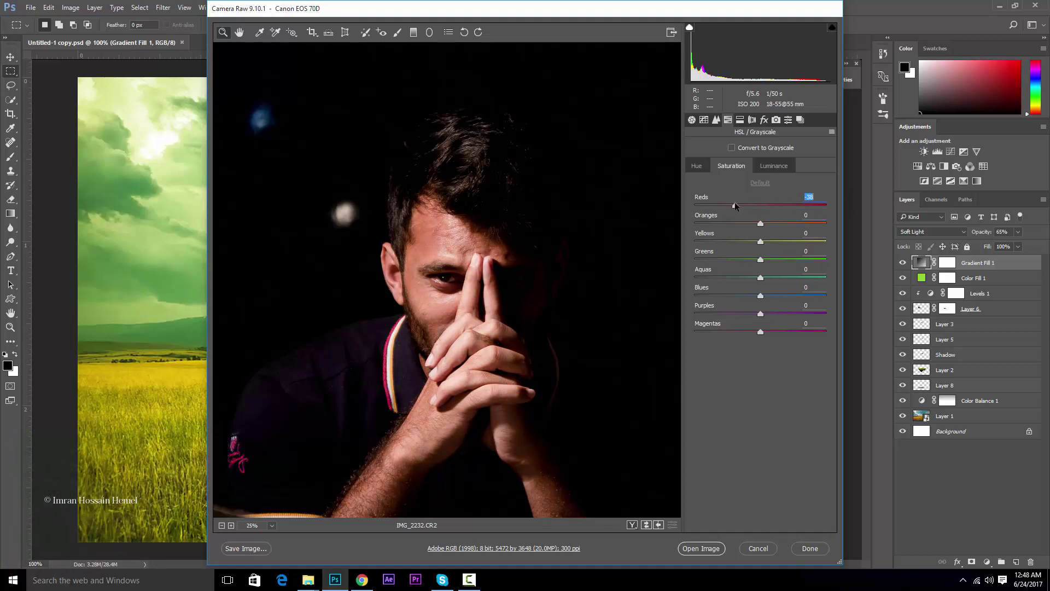
# Step: On the Luminance tab, set Reds +100, Oranges +8 and Yellows +28
pyautogui.click(775, 165)
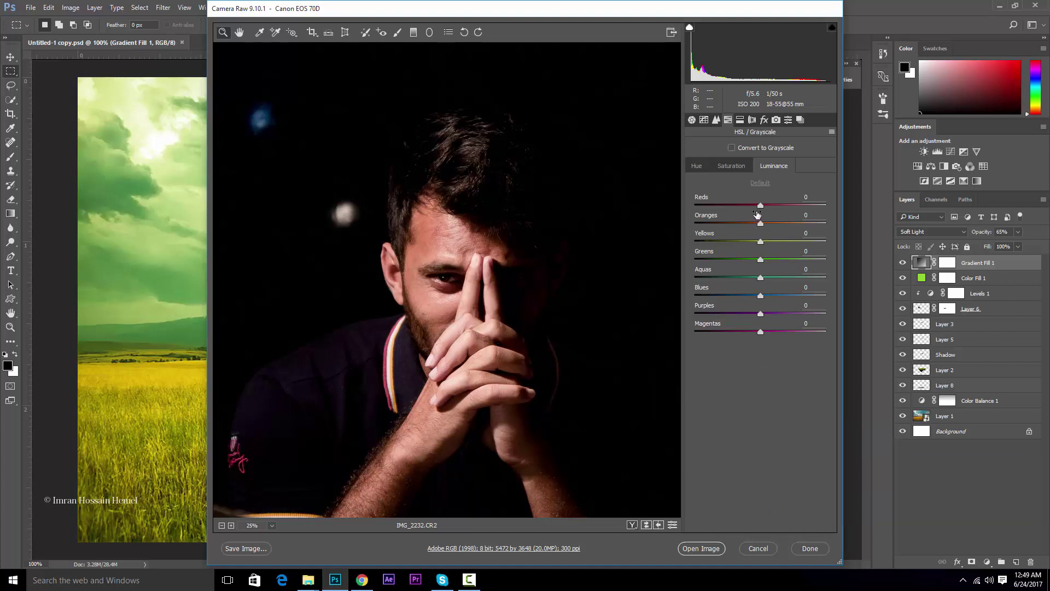
pyautogui.moveTo(761, 206)
pyautogui.mouseDown()
pyautogui.moveTo(831, 202)
pyautogui.moveTo(660, 197)
pyautogui.mouseUp()
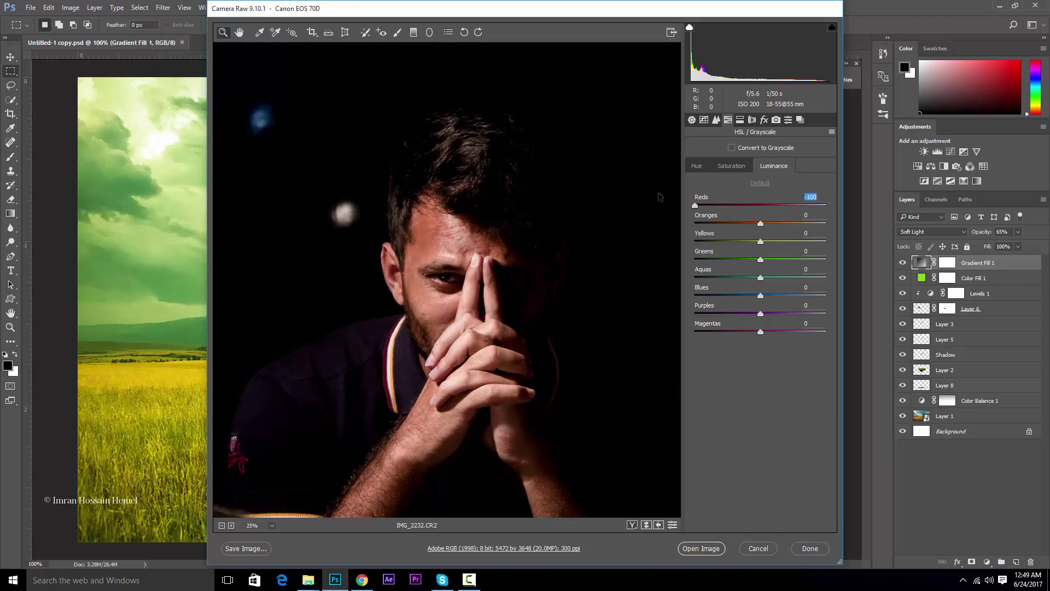
pyautogui.hotkey('ctrl', 'z')
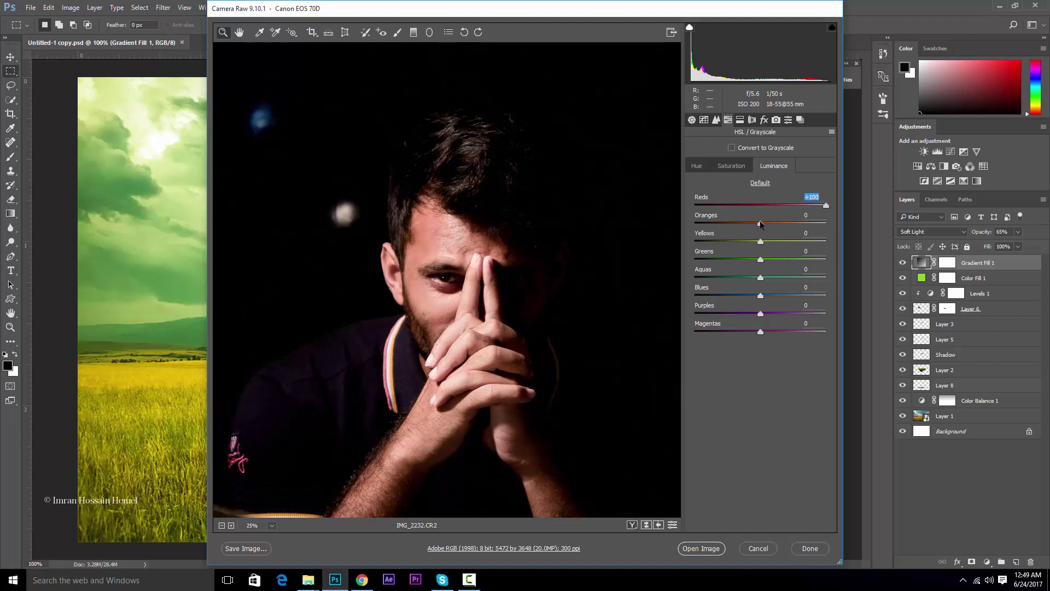
pyautogui.moveTo(761, 223)
pyautogui.mouseDown()
pyautogui.moveTo(782, 224)
pyautogui.moveTo(766, 223)
pyautogui.moveTo(779, 242)
pyautogui.mouseUp()
# Step: In Split Toning, try a shadows tint, a highlights-ward balance and a Shadows hue of 33
pyautogui.click(740, 121)
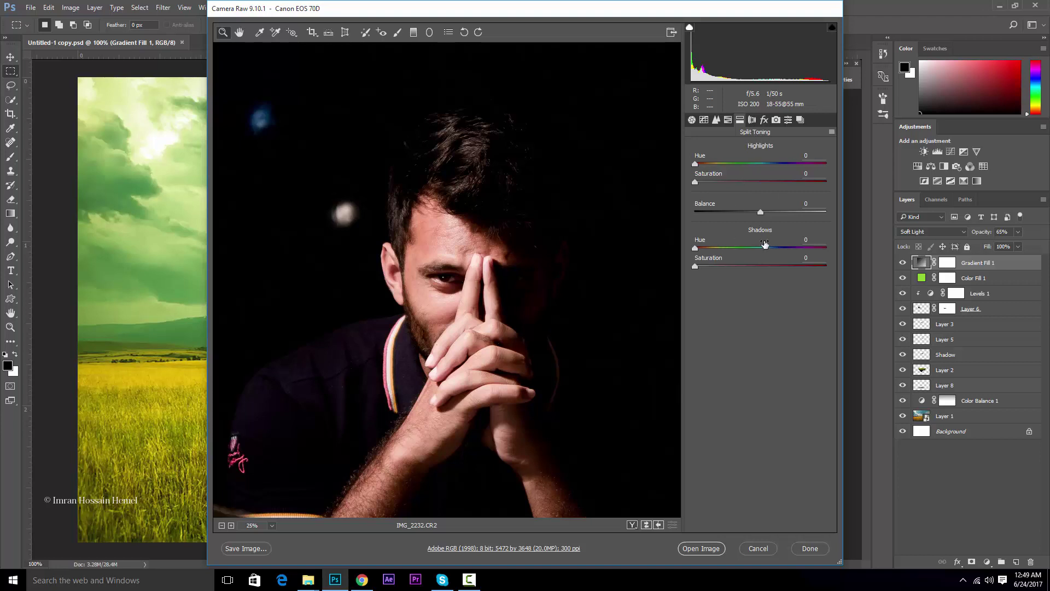
pyautogui.moveTo(695, 247); pyautogui.dragTo(723, 251)
pyautogui.hotkey('shift', 'Down')
pyautogui.hotkey('shift', 'Down')
pyautogui.hotkey('shift', 'Down')
pyautogui.hotkey('shift', 'Down')
pyautogui.hotkey('shift', 'Down')
pyautogui.moveTo(761, 213); pyautogui.dragTo(773, 214)
pyautogui.press('Tab')
pyautogui.write('33')
pyautogui.moveTo(696, 266)
pyautogui.mouseDown()
pyautogui.moveTo(792, 264)
pyautogui.moveTo(695, 248)
pyautogui.moveTo(771, 266)
pyautogui.mouseUp()
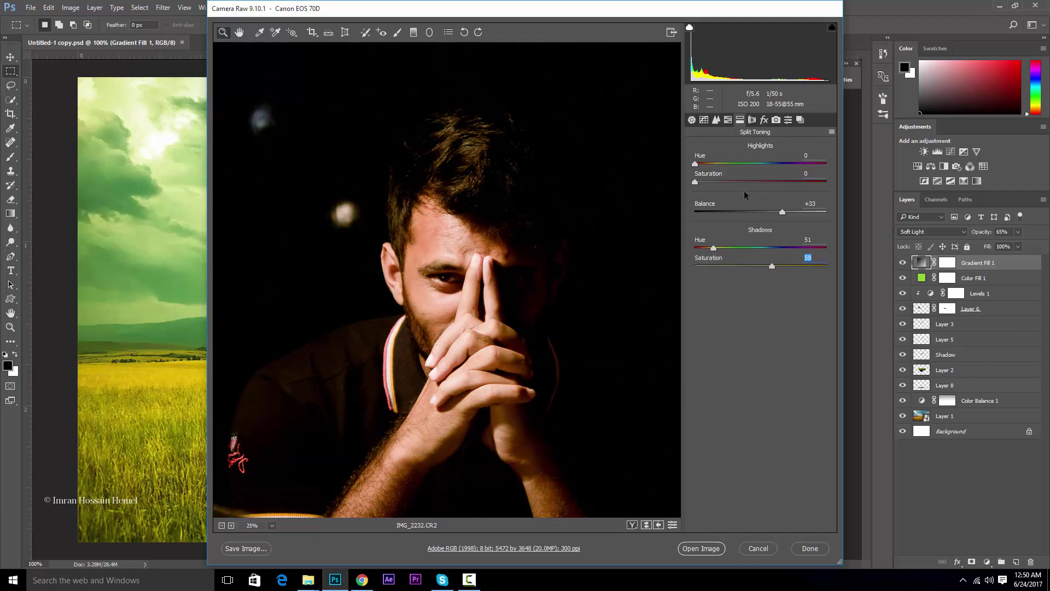
# Step: Try a highlights hue, then enter 0 in every split-toning hue, saturation and balance field
pyautogui.moveTo(696, 164)
pyautogui.mouseDown()
pyautogui.moveTo(762, 165)
pyautogui.moveTo(695, 165)
pyautogui.moveTo(791, 181)
pyautogui.moveTo(715, 172)
pyautogui.moveTo(804, 164)
pyautogui.mouseUp()
pyautogui.moveTo(805, 165); pyautogui.dragTo(800, 165)
pyautogui.write('0')
pyautogui.press('Tab')
pyautogui.write('0')
pyautogui.press('Tab')
pyautogui.write('0')
pyautogui.press('Tab')
pyautogui.write('0')
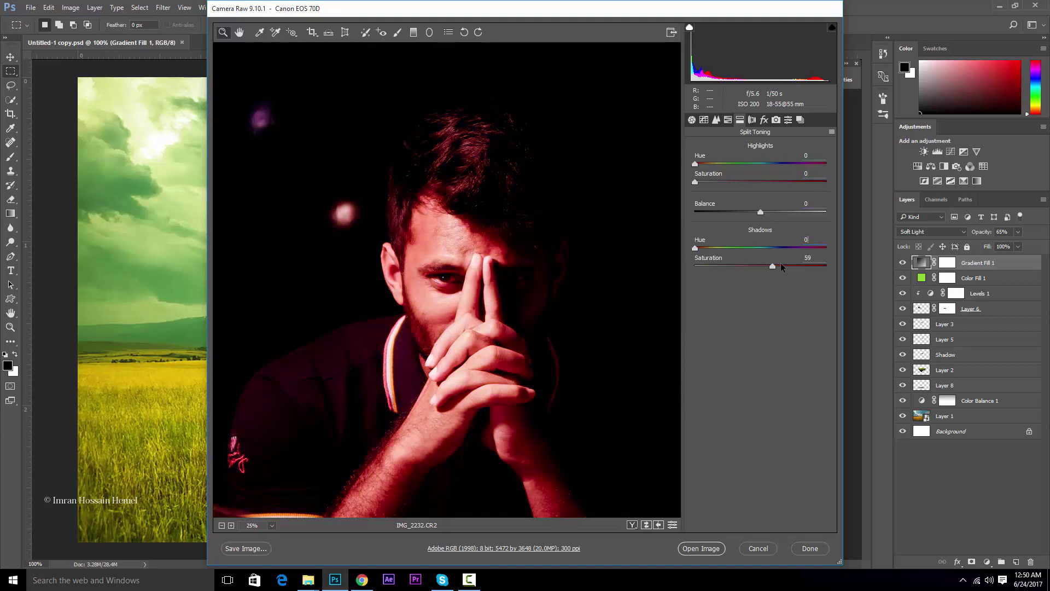
pyautogui.press('Tab')
# Step: View the Lens Corrections Profile and Manual options, leaving profile and chromatic aberration corrections off
pyautogui.write('0')
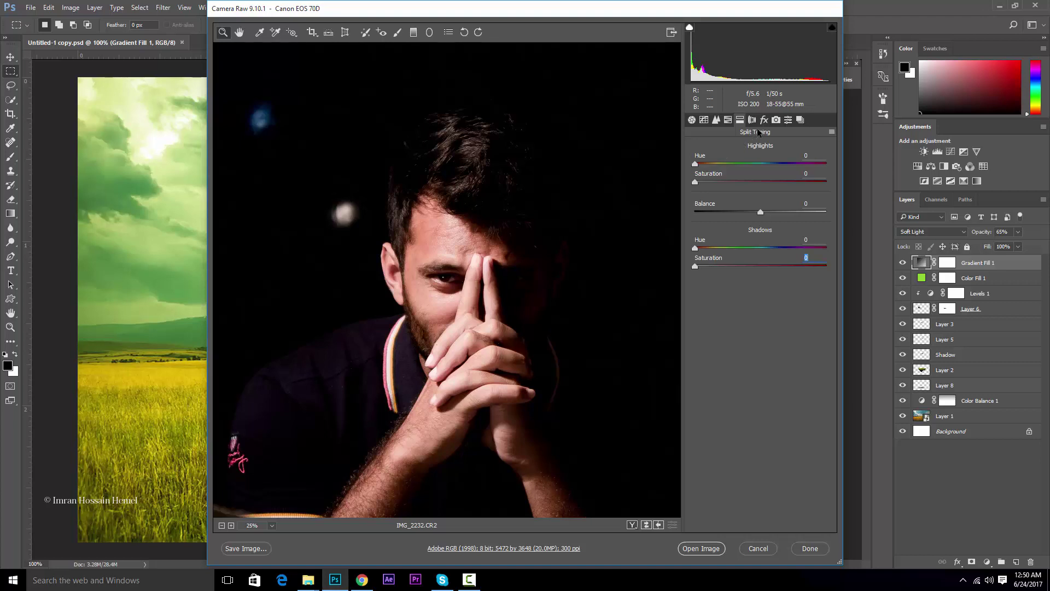
pyautogui.click(753, 120)
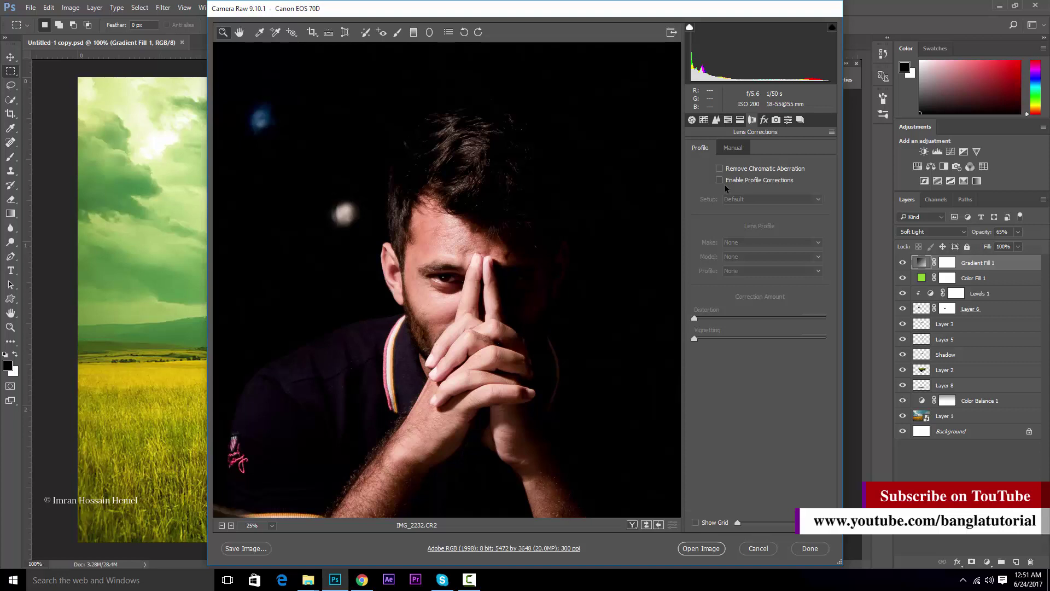
pyautogui.click(724, 149)
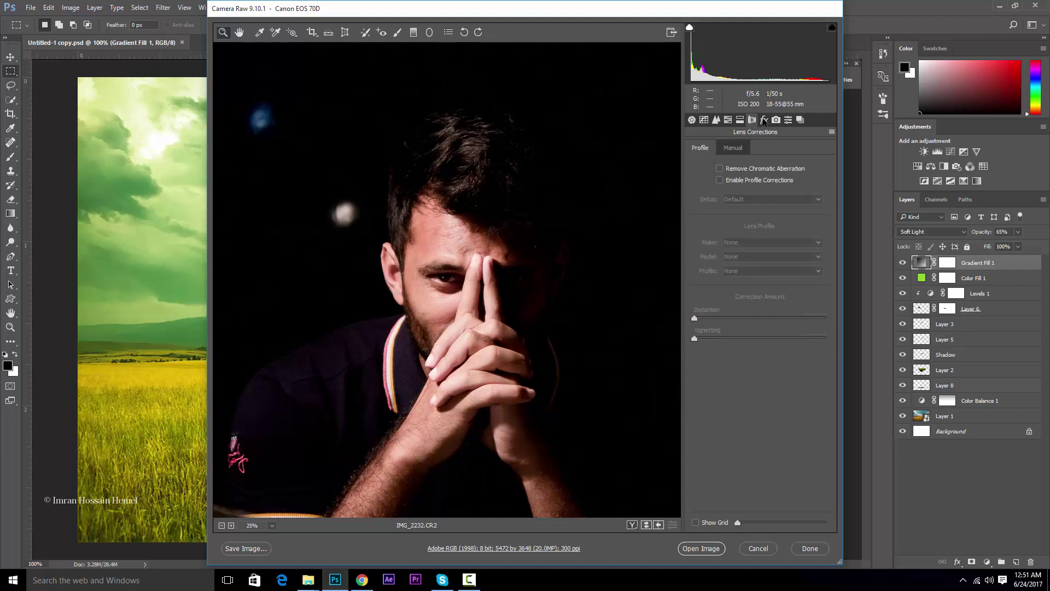
# Step: Add a negative Post Crop Vignetting amount, keep the Adobe Standard profile, and return to Basic
pyautogui.click(764, 121)
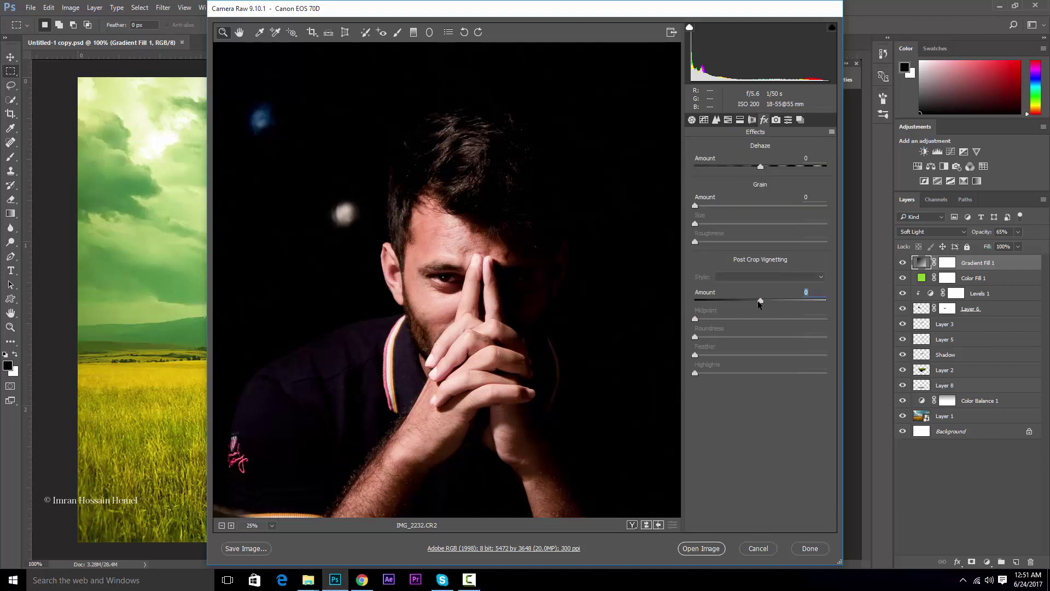
pyautogui.moveTo(760, 301)
pyautogui.mouseDown()
pyautogui.moveTo(749, 304)
pyautogui.moveTo(828, 297)
pyautogui.moveTo(714, 300)
pyautogui.mouseUp()
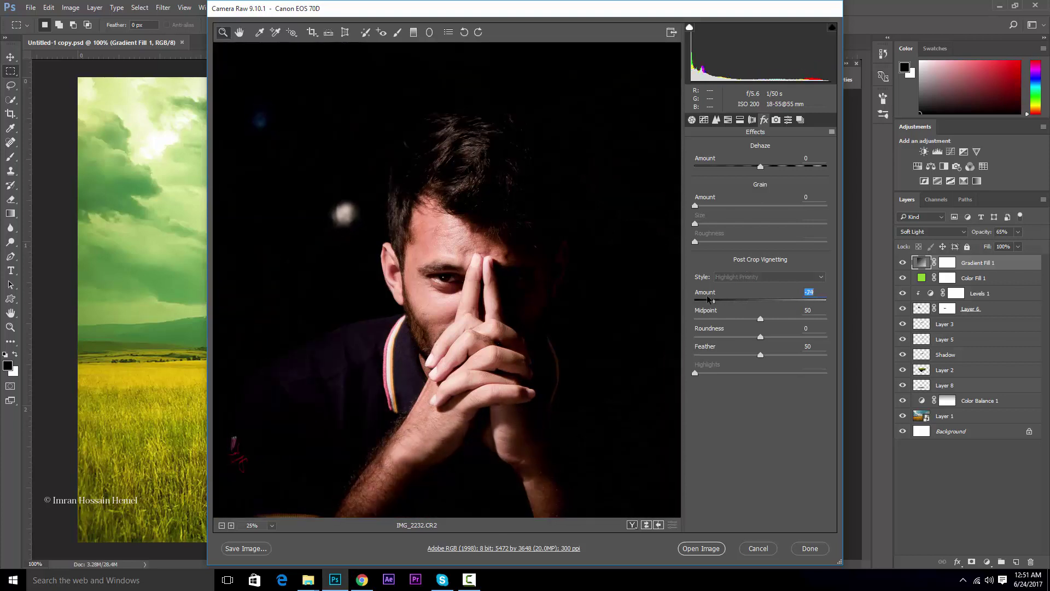
pyautogui.click(777, 120)
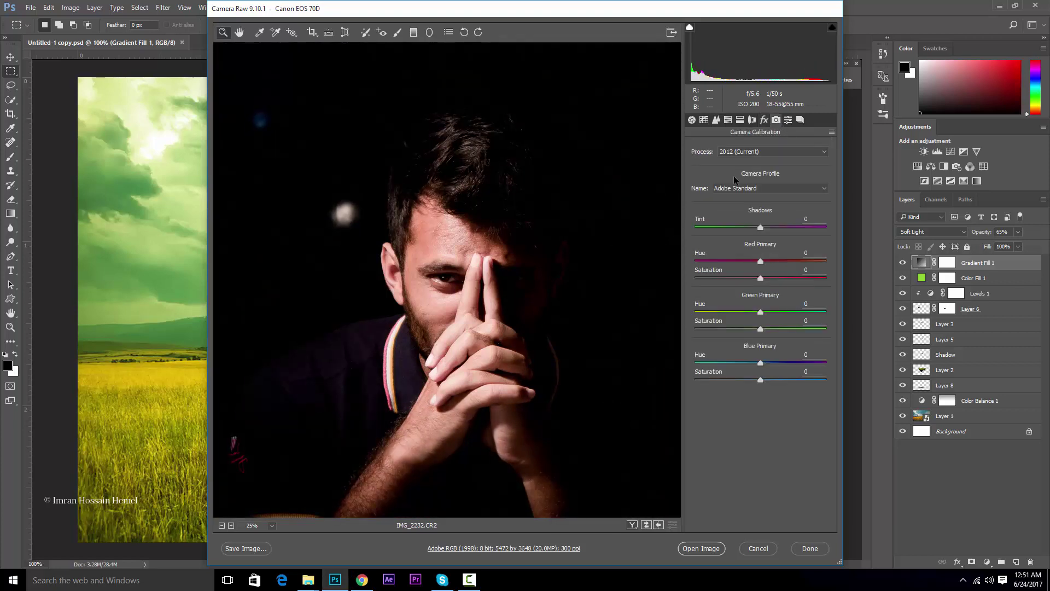
pyautogui.click(744, 188)
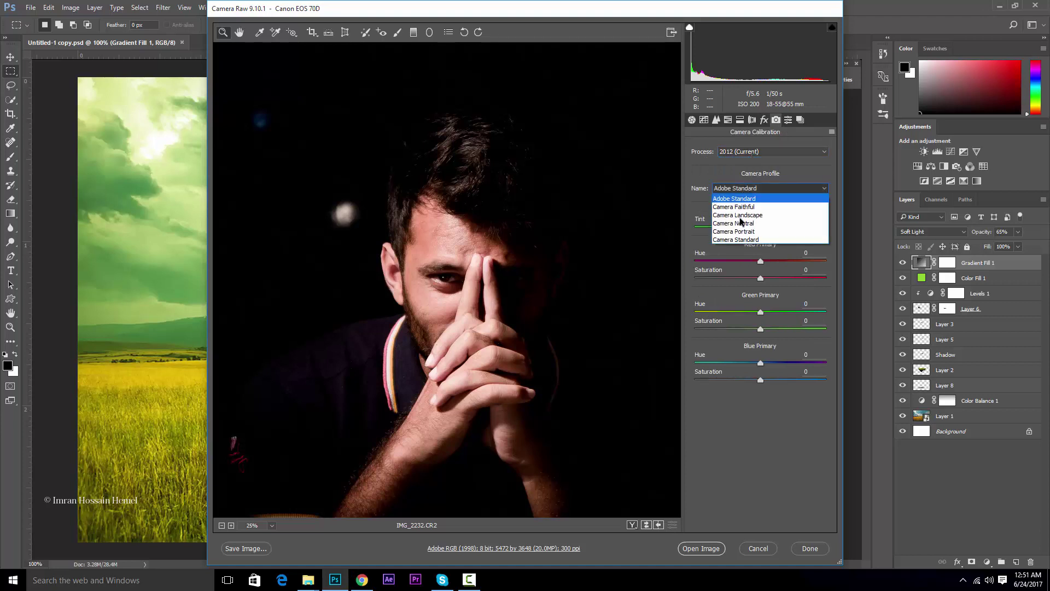
pyautogui.click(740, 444)
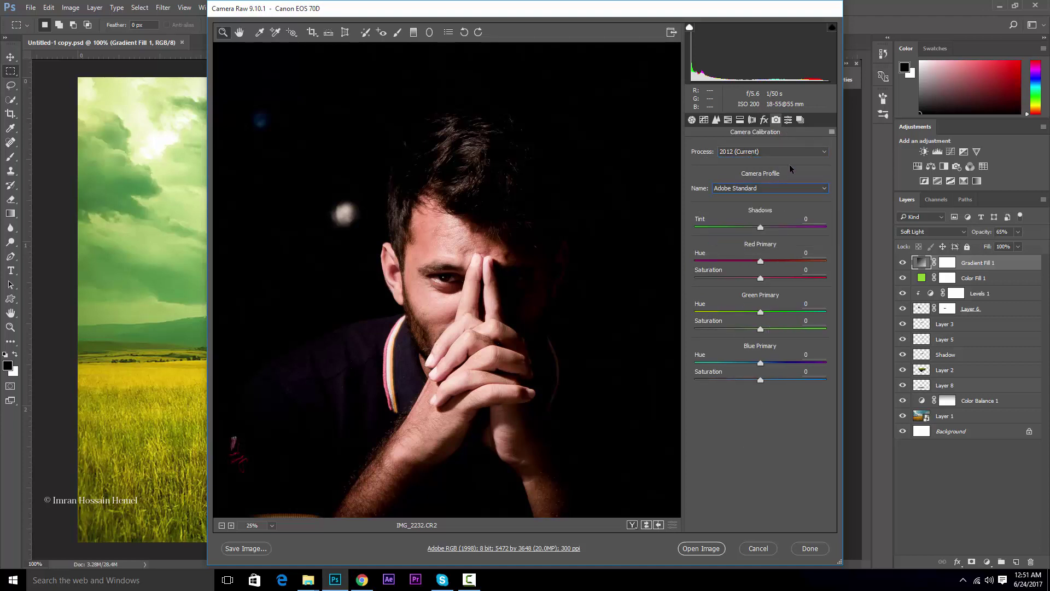
pyautogui.click(693, 121)
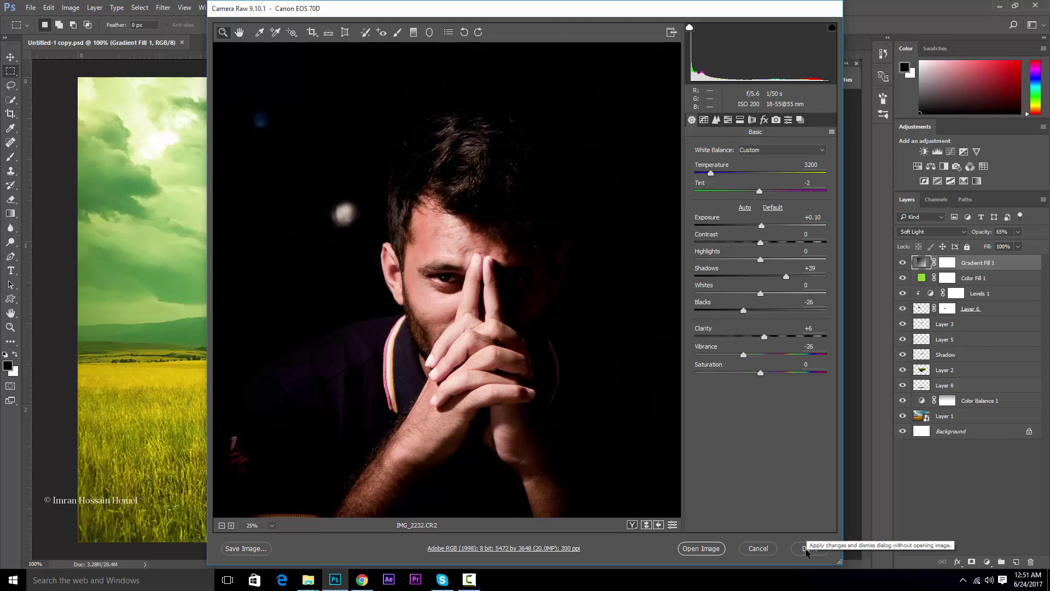
# Step: Open IMG_2232.CR2 in Photoshop, compare it with the original JPEG in Photos, then close it
pyautogui.click(691, 549)
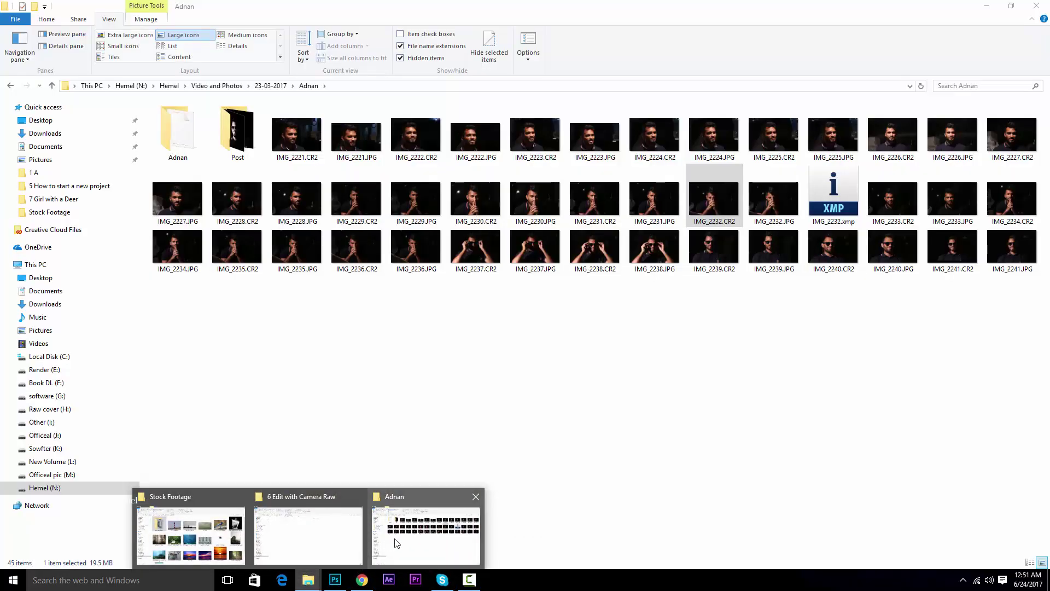
pyautogui.click(397, 542)
pyautogui.doubleClick(705, 245)
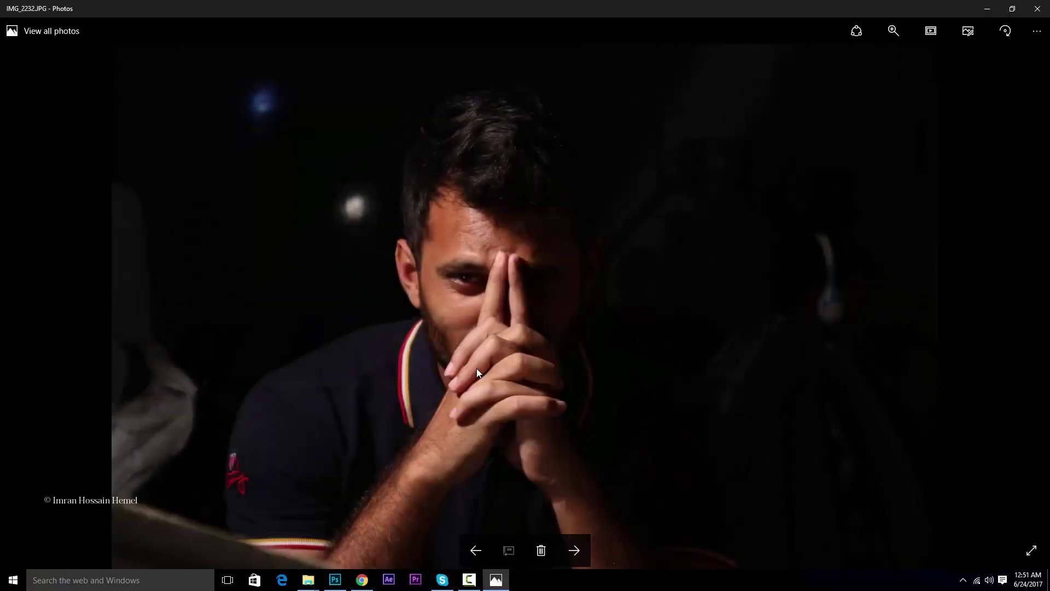
pyautogui.click(335, 580)
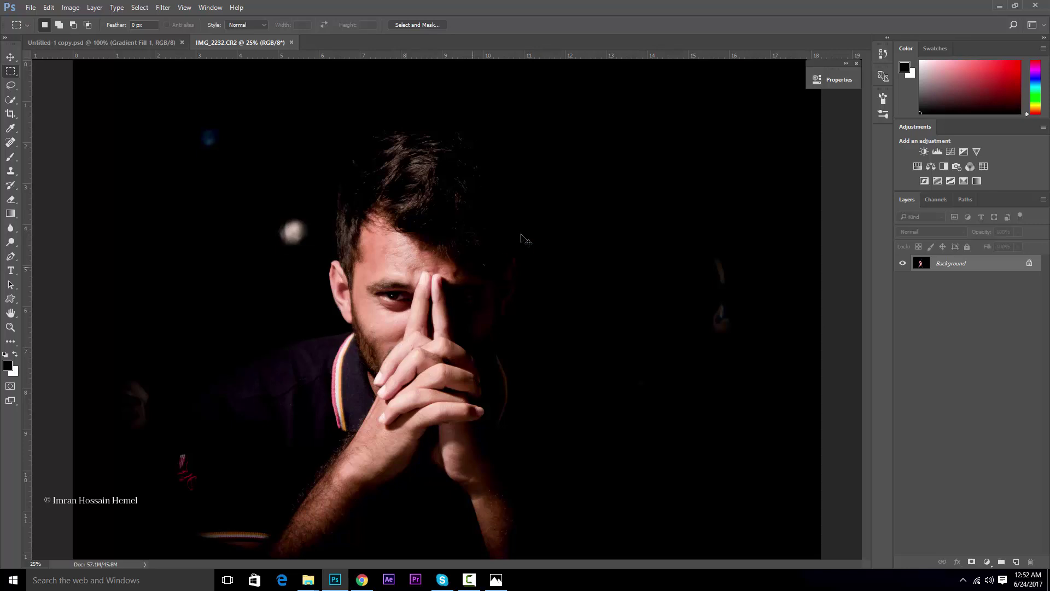
pyautogui.hotkey('ctrl', 'w')
pyautogui.press('n')
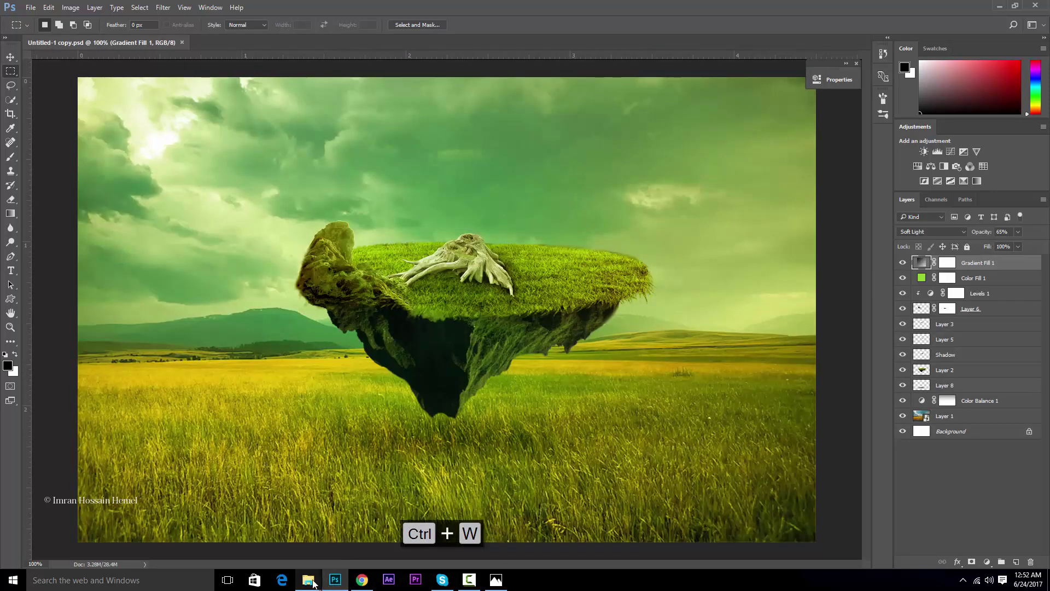
pyautogui.moveTo(307, 580)
pyautogui.click(290, 498)
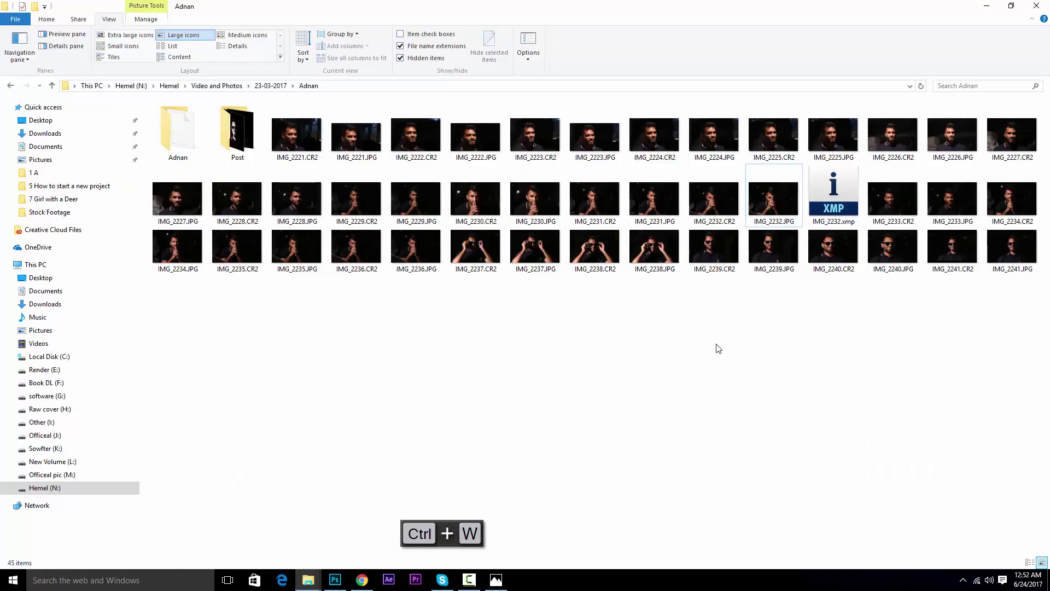
pyautogui.click(335, 579)
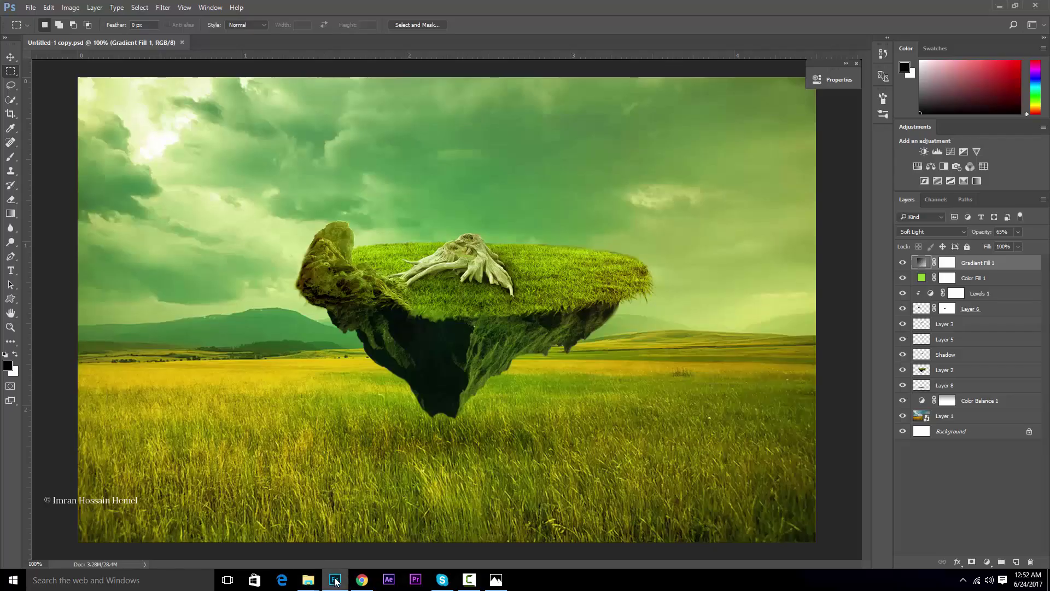
pyautogui.click(496, 580)
pyautogui.click(1037, 7)
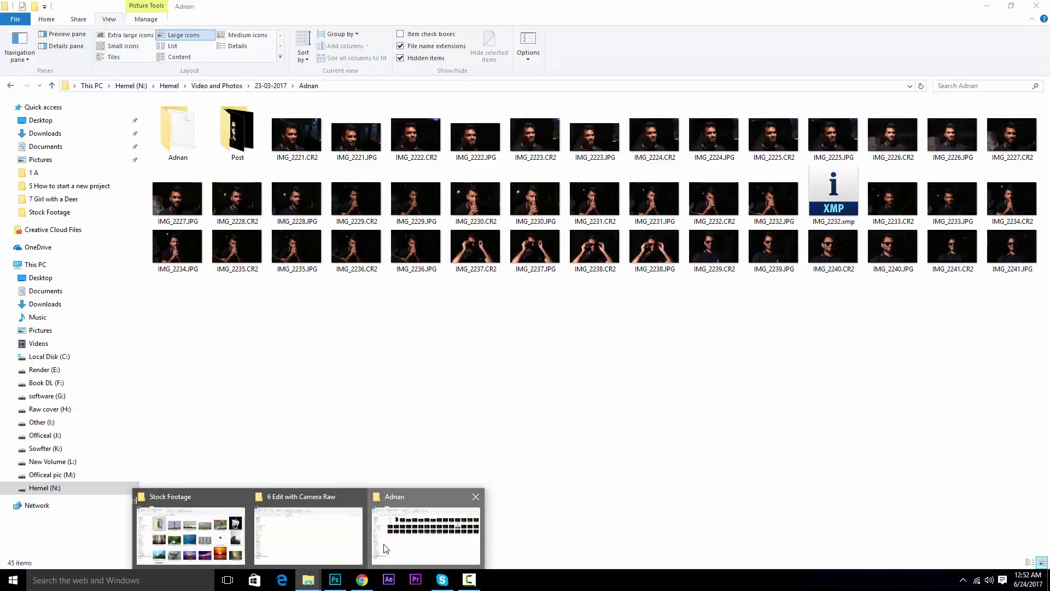
pyautogui.moveTo(307, 580)
pyautogui.click(385, 545)
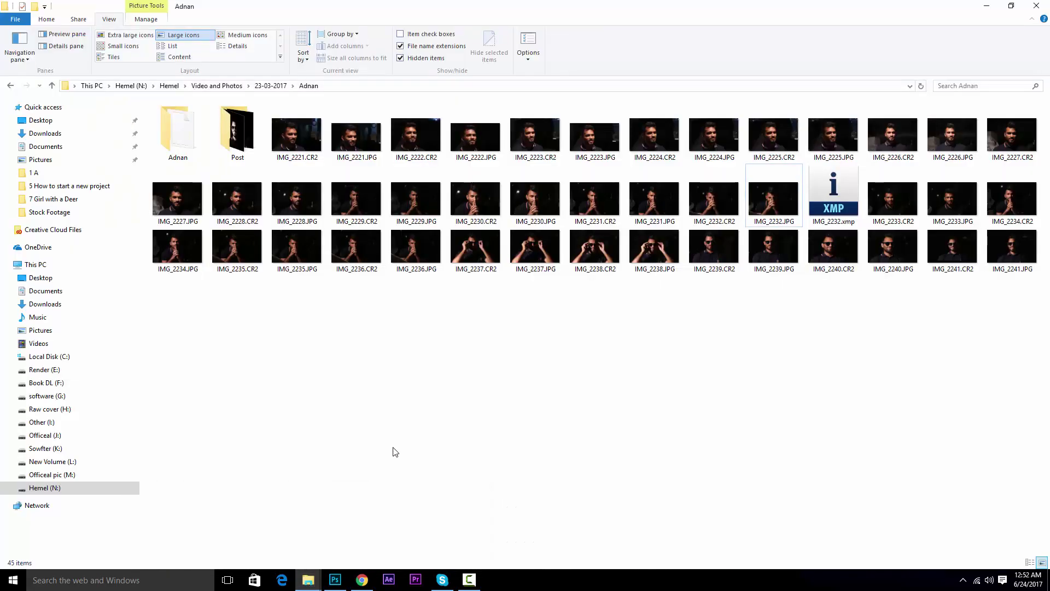
pyautogui.click(335, 579)
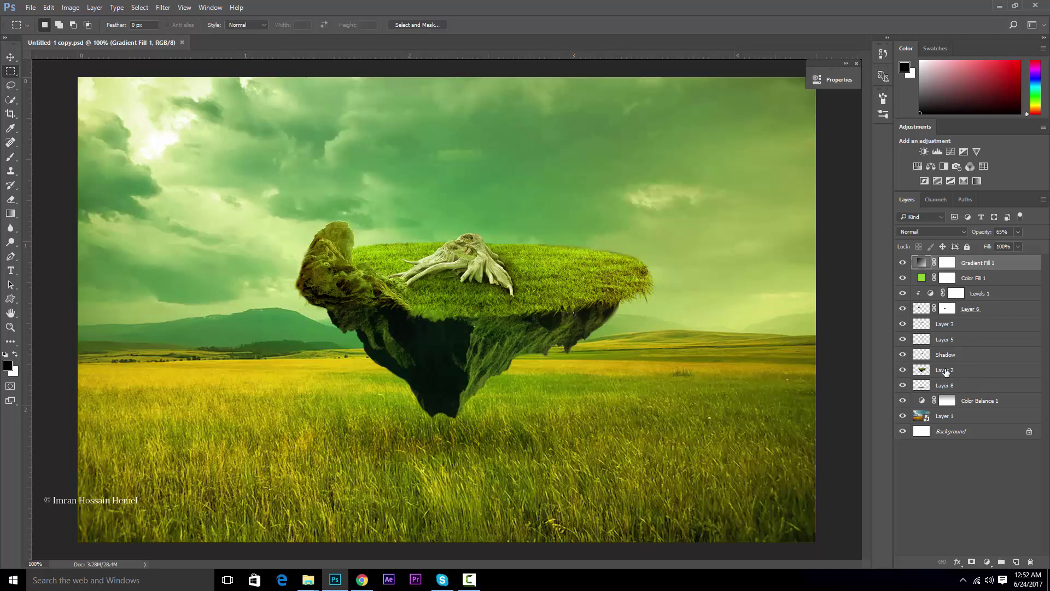
pyautogui.click(946, 372)
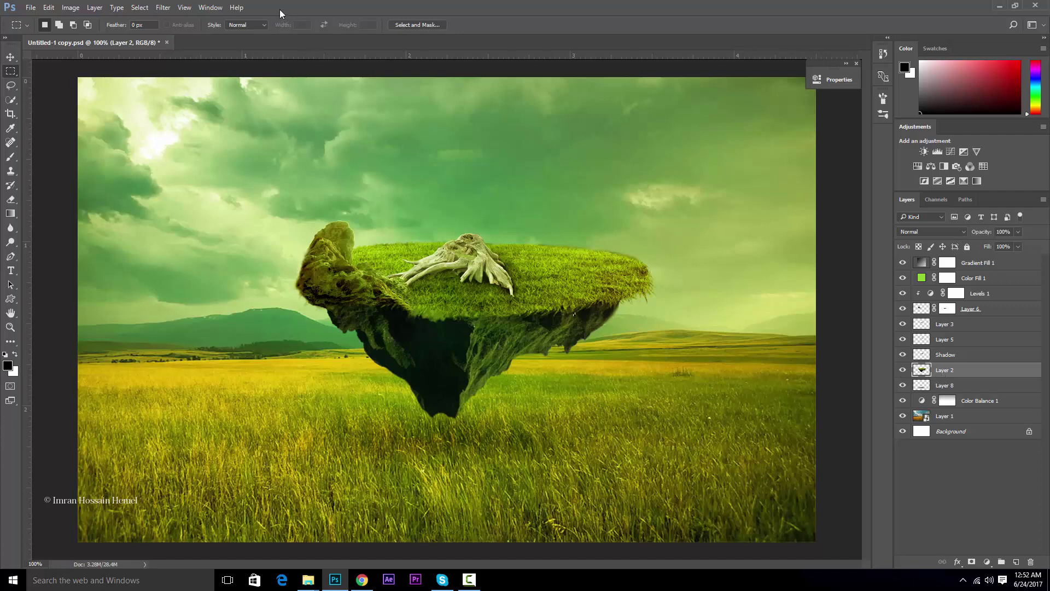
# Step: Cancel the Camera Raw Filter launched on Layer 2 and make Layer 1 active
pyautogui.click(169, 10)
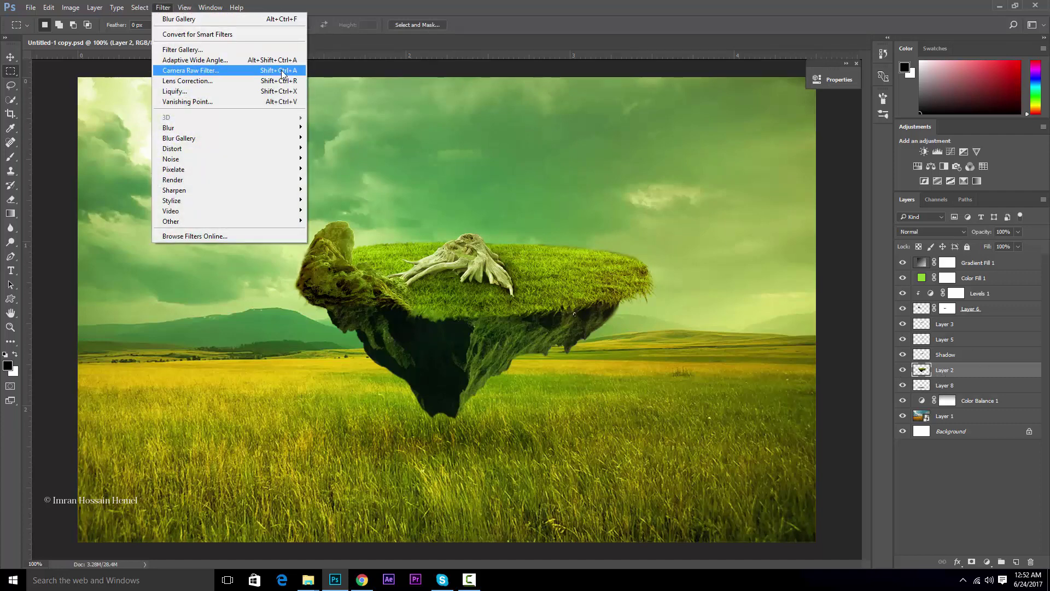
pyautogui.click(227, 70)
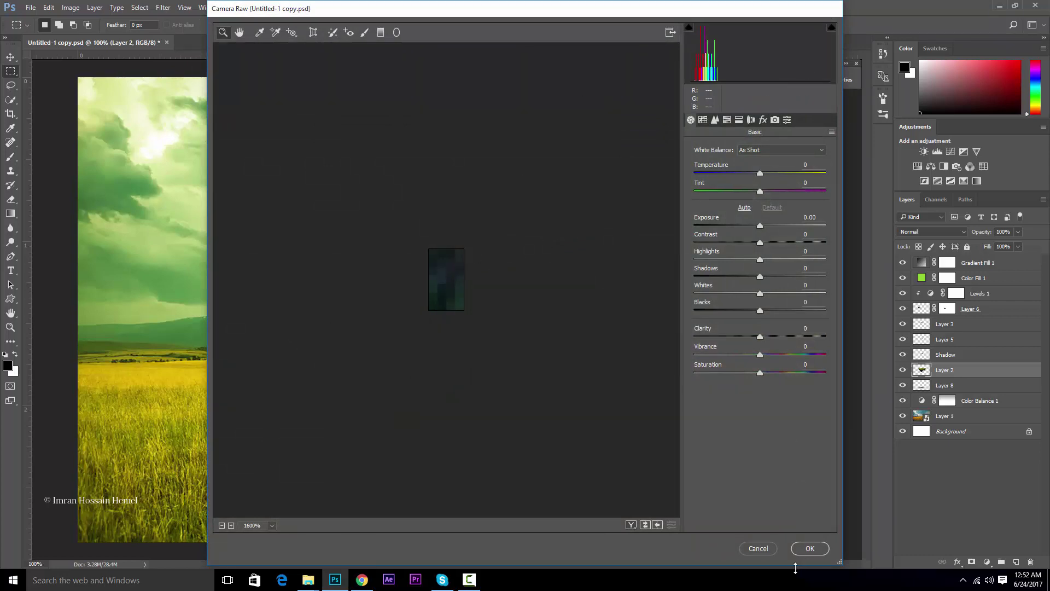
pyautogui.click(759, 549)
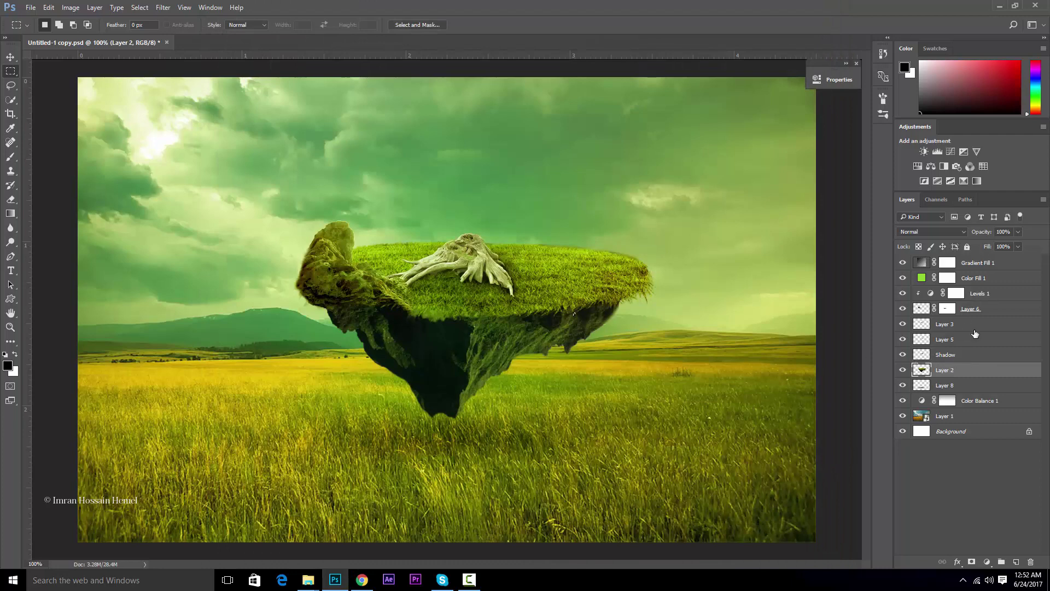
pyautogui.click(950, 417)
# Step: Launch the Camera Raw Filter on Layer 1 and try then reset Exposure to 0
pyautogui.click(163, 7)
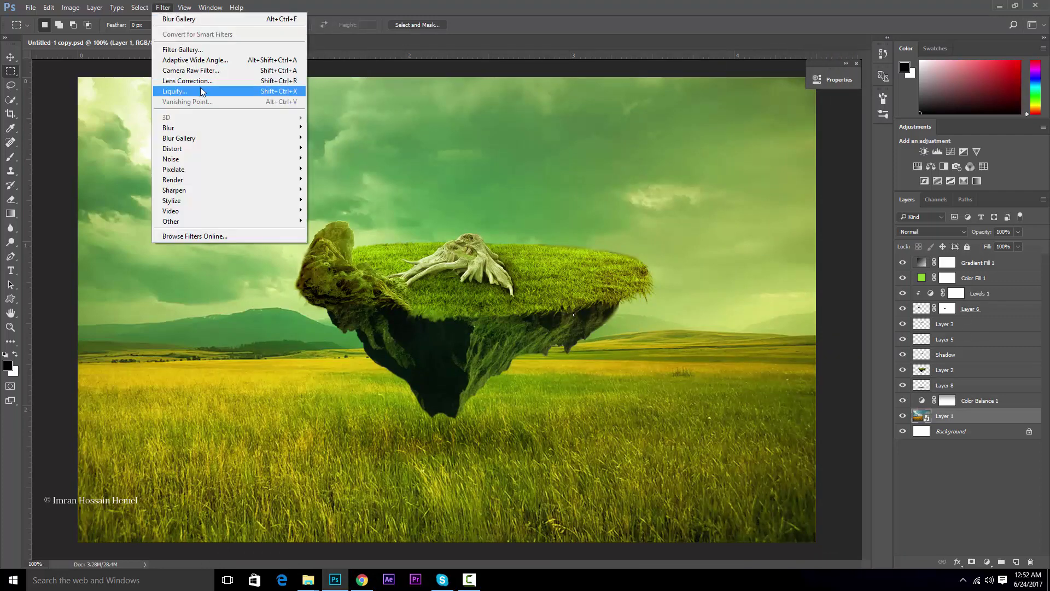
pyautogui.click(207, 71)
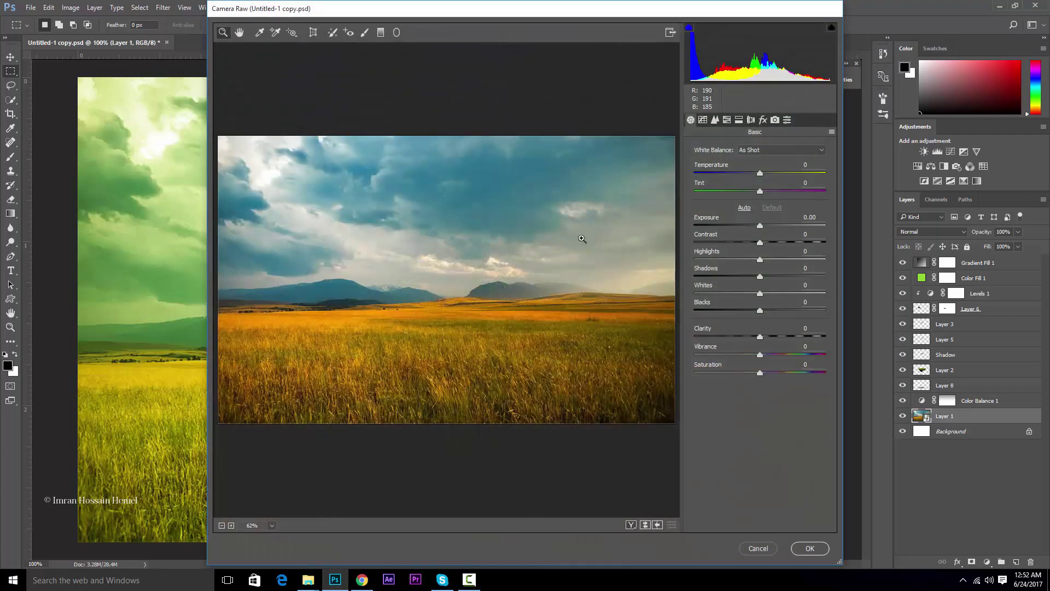
pyautogui.moveTo(760, 226)
pyautogui.mouseDown()
pyautogui.moveTo(774, 241)
pyautogui.moveTo(808, 241)
pyautogui.moveTo(757, 226)
pyautogui.moveTo(764, 242)
pyautogui.mouseUp()
pyautogui.doubleClick(758, 226)
# Step: Set HSL luminance to Oranges -59, Yellows -19, Greens -23 and Aquas +37
pyautogui.click(727, 120)
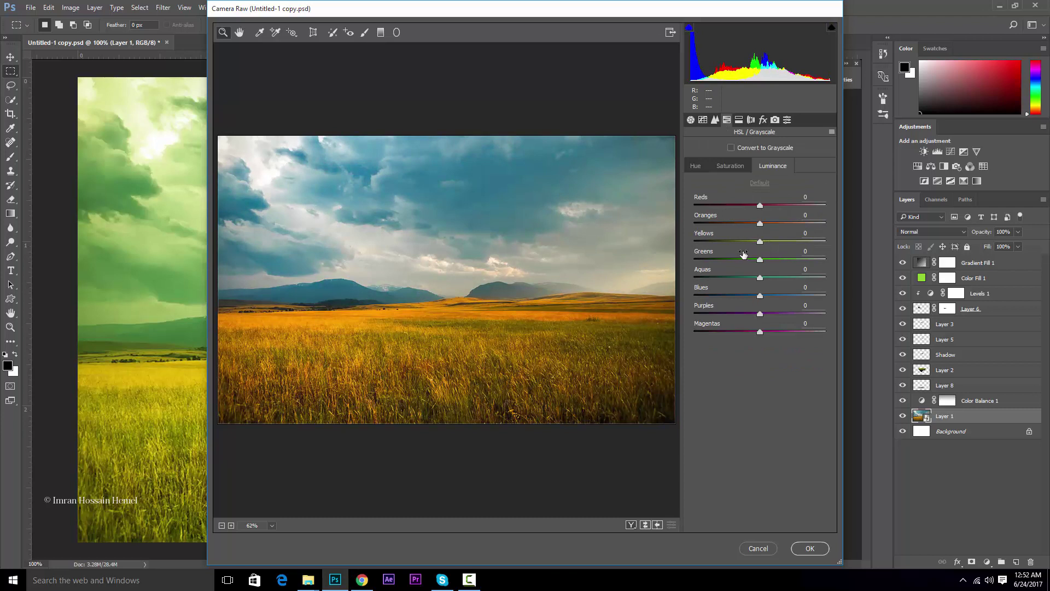
pyautogui.moveTo(760, 241)
pyautogui.mouseDown()
pyautogui.moveTo(712, 243)
pyautogui.moveTo(786, 223)
pyautogui.moveTo(728, 223)
pyautogui.moveTo(772, 206)
pyautogui.moveTo(721, 223)
pyautogui.mouseUp()
pyautogui.doubleClick(772, 205)
pyautogui.moveTo(760, 259)
pyautogui.mouseDown()
pyautogui.moveTo(745, 259)
pyautogui.moveTo(784, 278)
pyautogui.mouseUp()
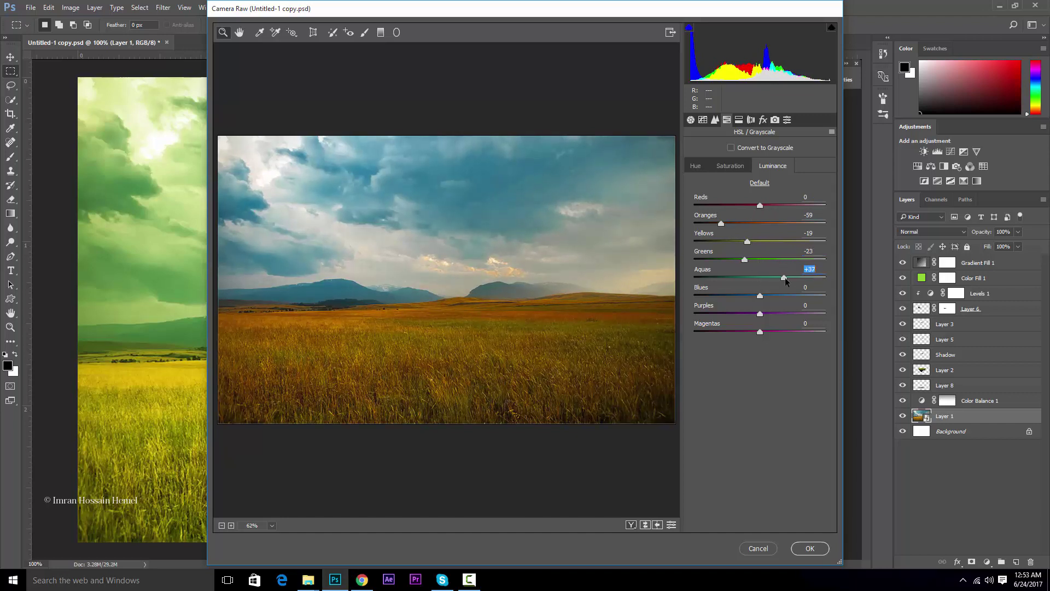
pyautogui.click(736, 166)
pyautogui.click(701, 166)
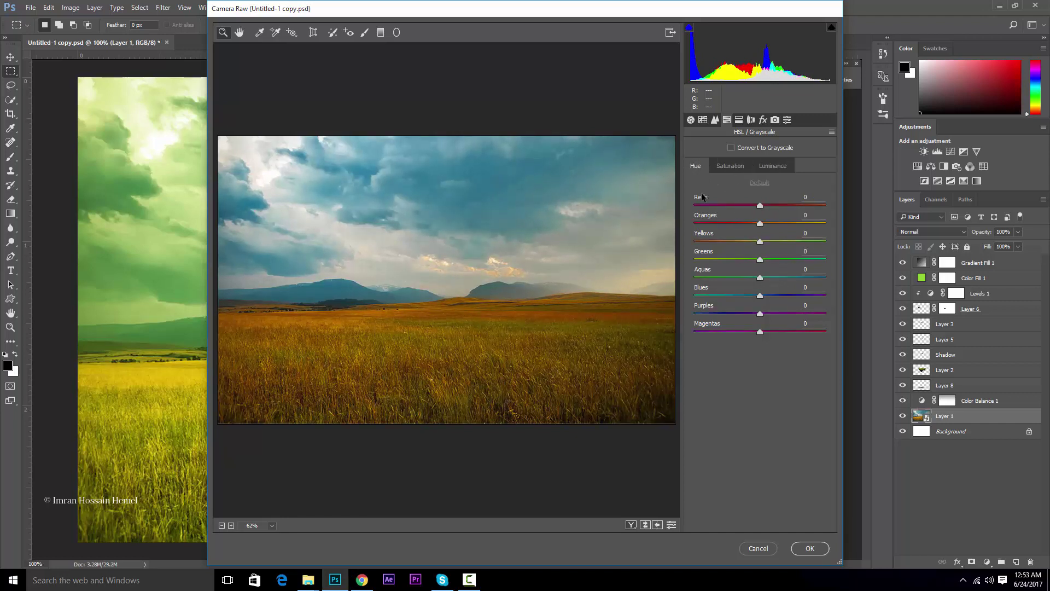
# Step: Shift the Yellows hue toward green and reset the Oranges luminance to 0
pyautogui.moveTo(760, 242)
pyautogui.mouseDown()
pyautogui.moveTo(814, 242)
pyautogui.moveTo(835, 224)
pyautogui.mouseUp()
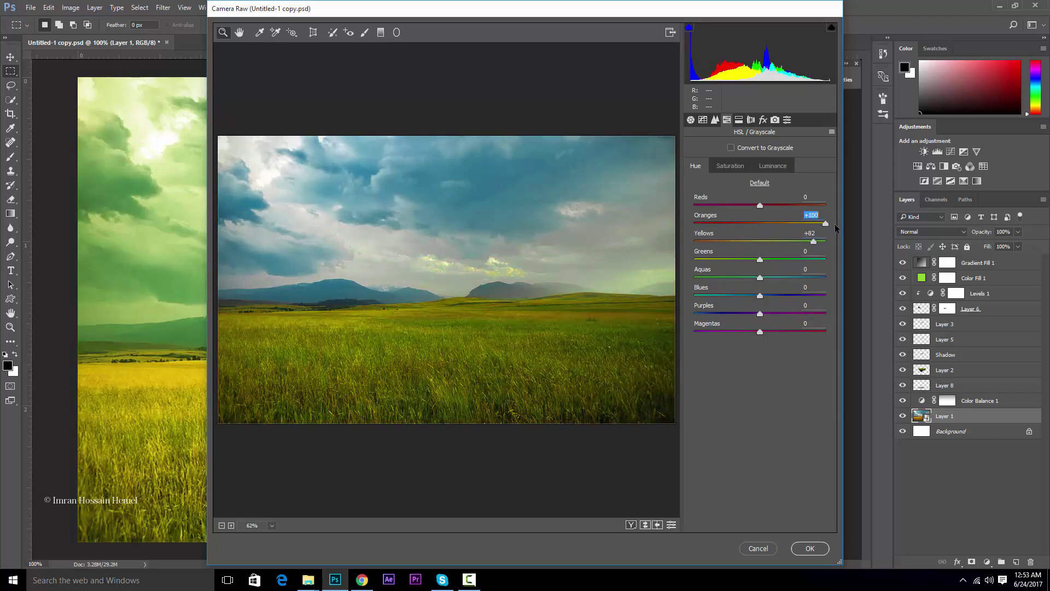
pyautogui.click(733, 166)
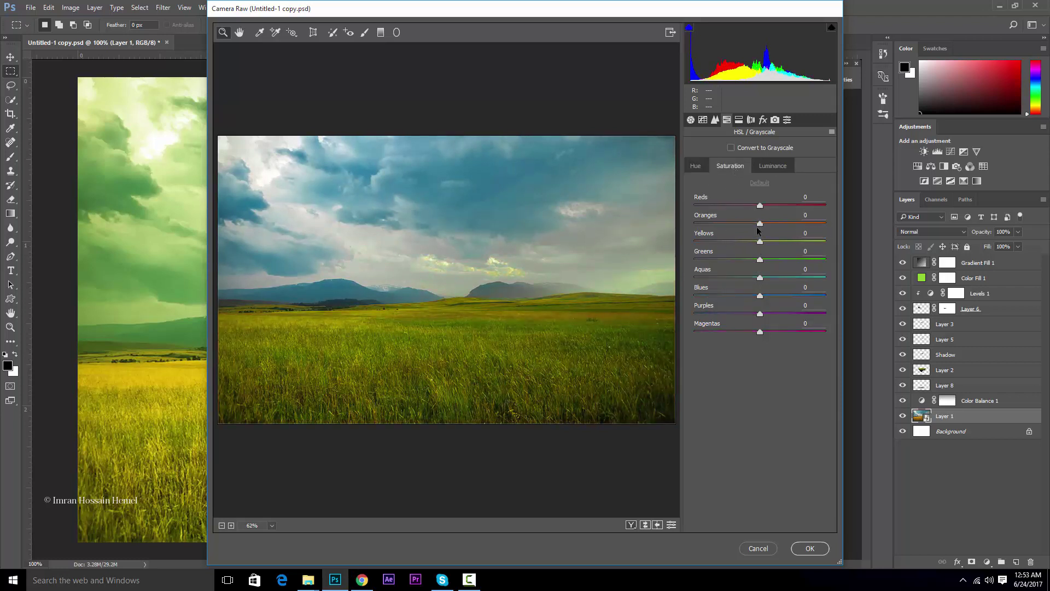
pyautogui.click(708, 170)
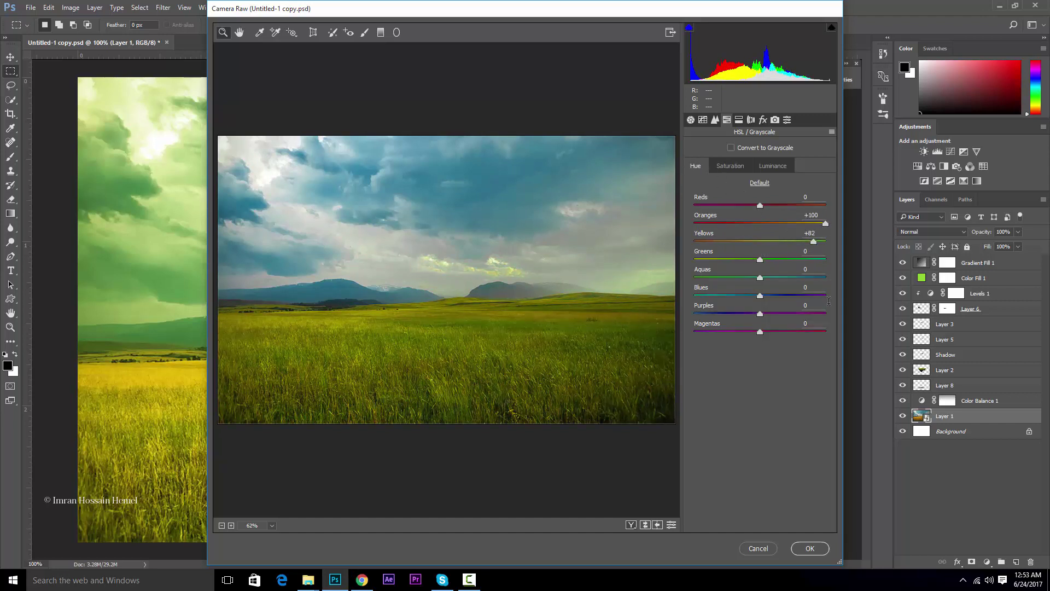
pyautogui.click(736, 166)
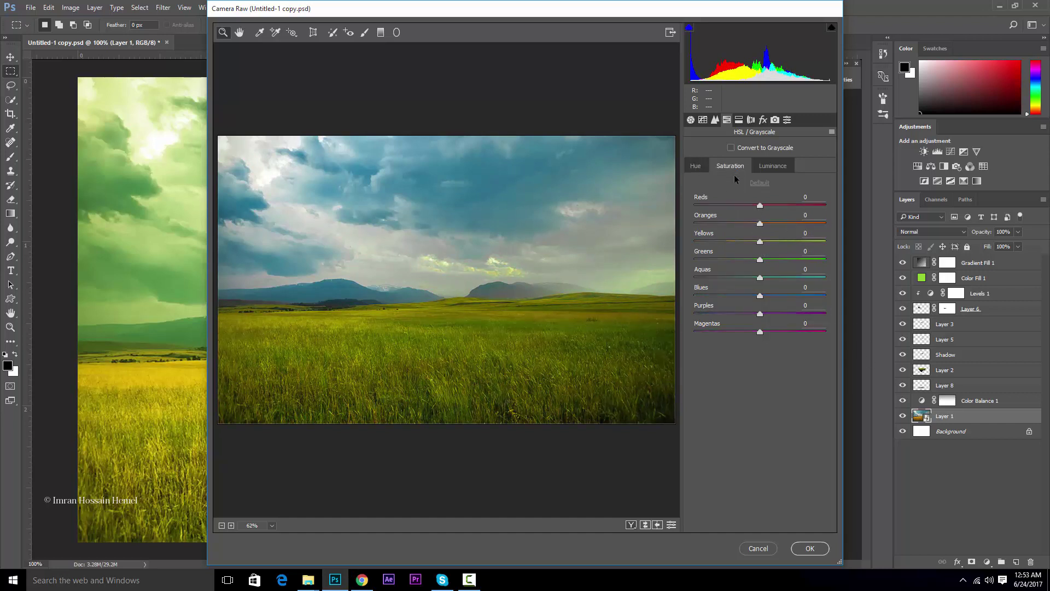
pyautogui.click(698, 167)
pyautogui.click(734, 167)
pyautogui.click(769, 167)
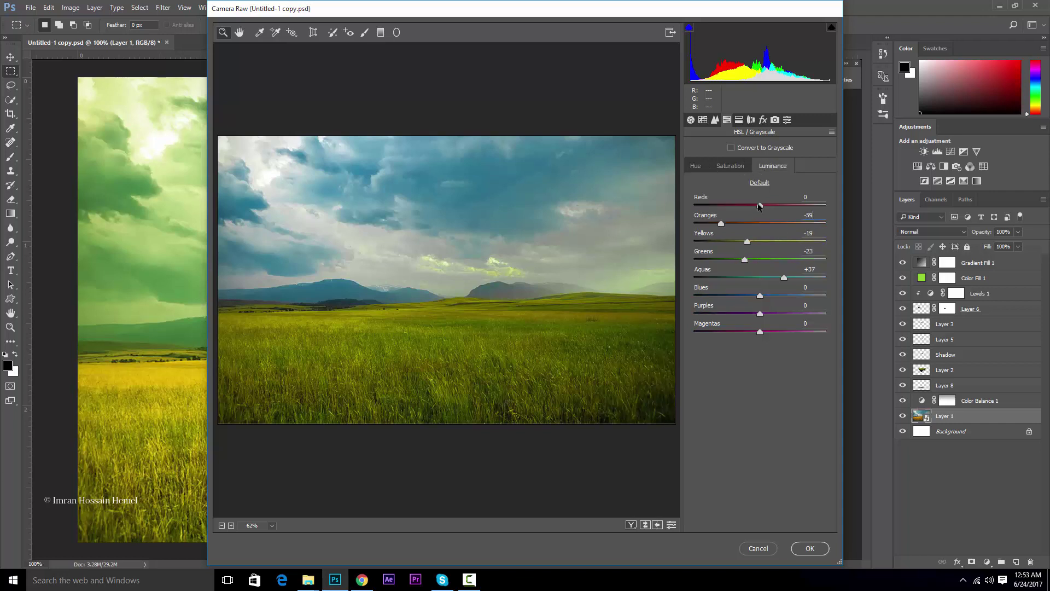
pyautogui.write('0')
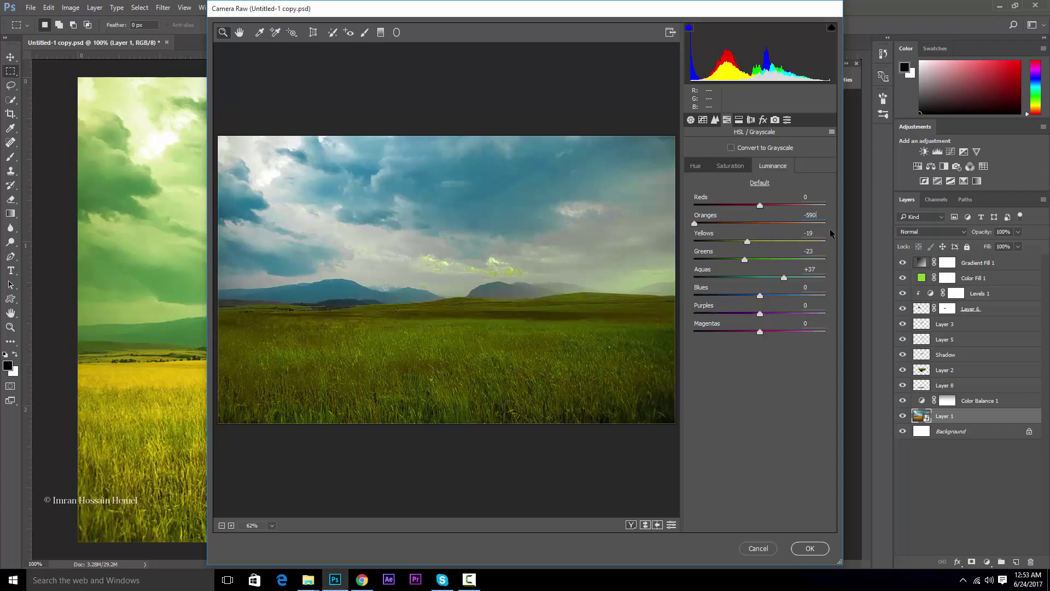
pyautogui.press('BackSpace')
pyautogui.press('BackSpace')
pyautogui.press('BackSpace')
pyautogui.press('Tab')
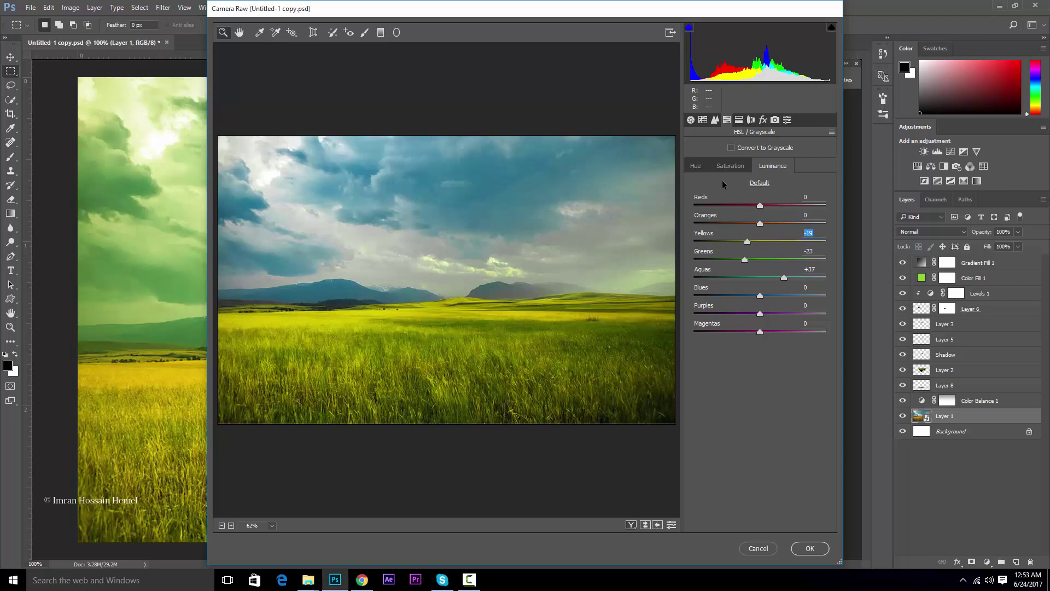
# Step: Set the HSL hue to Oranges +93 and Yellows +100 to green the field
pyautogui.click(695, 166)
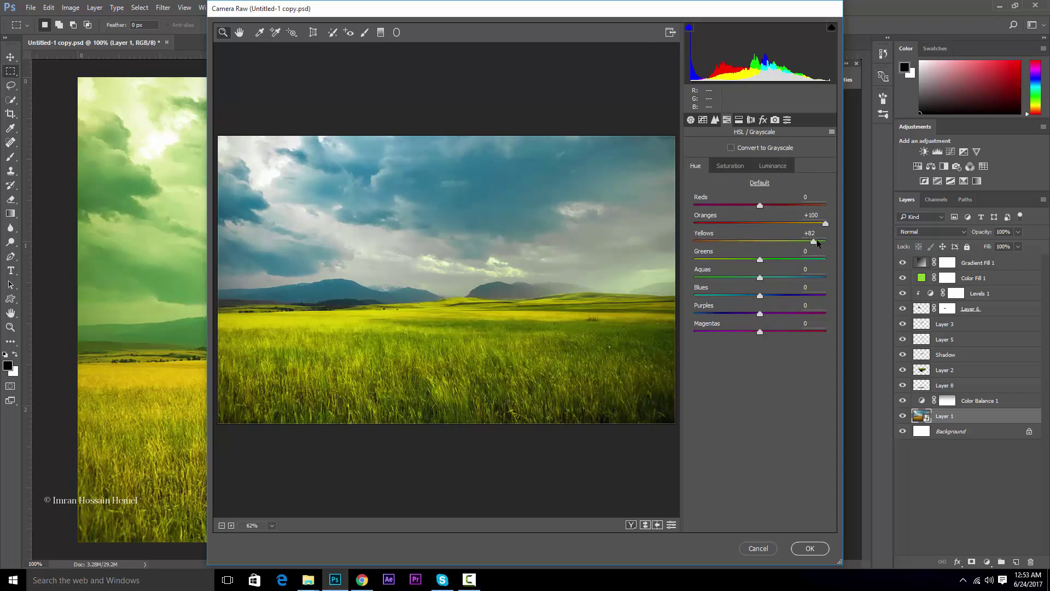
pyautogui.moveTo(814, 241); pyautogui.dragTo(761, 241)
pyautogui.click(799, 233)
pyautogui.moveTo(820, 224)
pyautogui.mouseDown()
pyautogui.moveTo(761, 223)
pyautogui.moveTo(821, 223)
pyautogui.mouseUp()
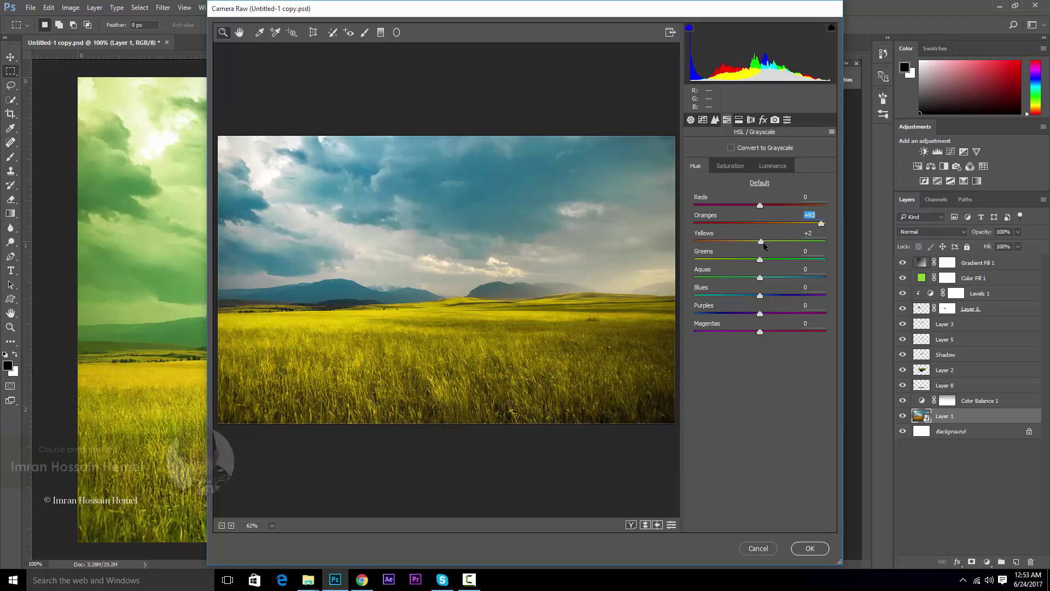
pyautogui.moveTo(762, 241); pyautogui.dragTo(844, 246)
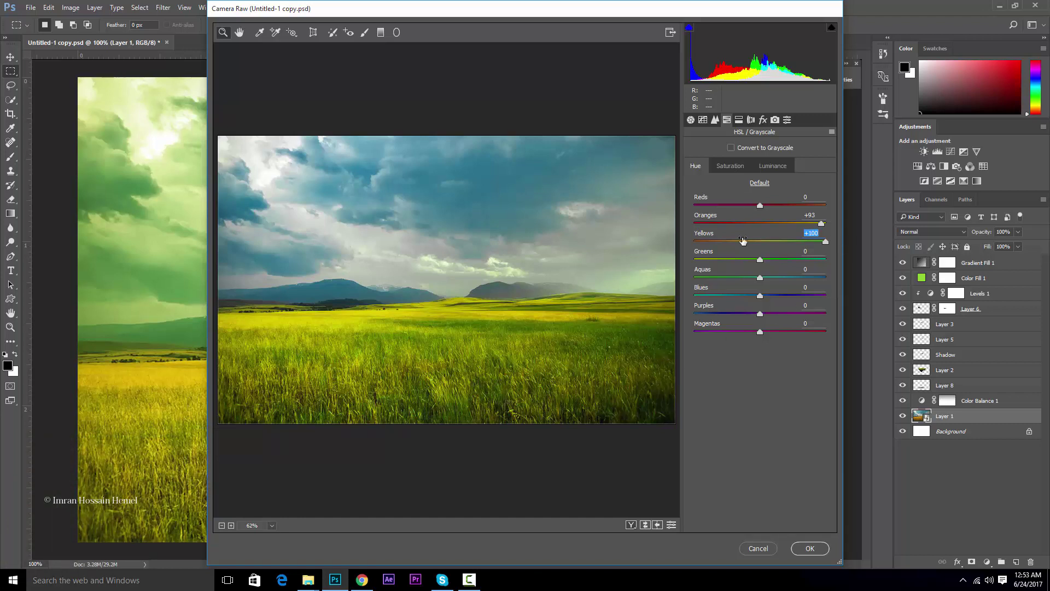
# Step: Apply the Camera Raw smart filter to Layer 1 and toggle Color Balance 1 to compare
pyautogui.click(802, 550)
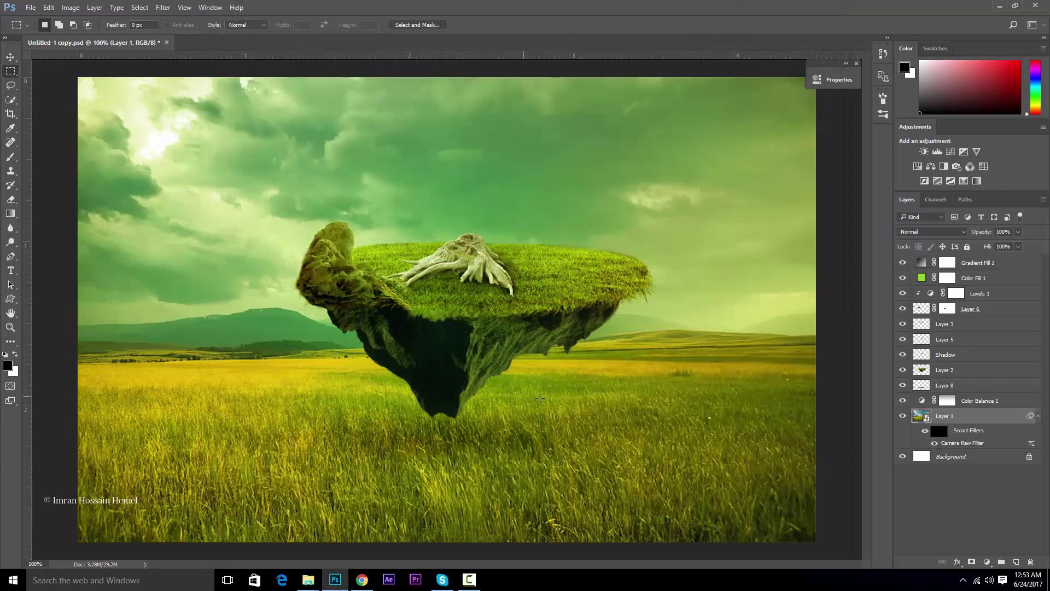
pyautogui.click(903, 401)
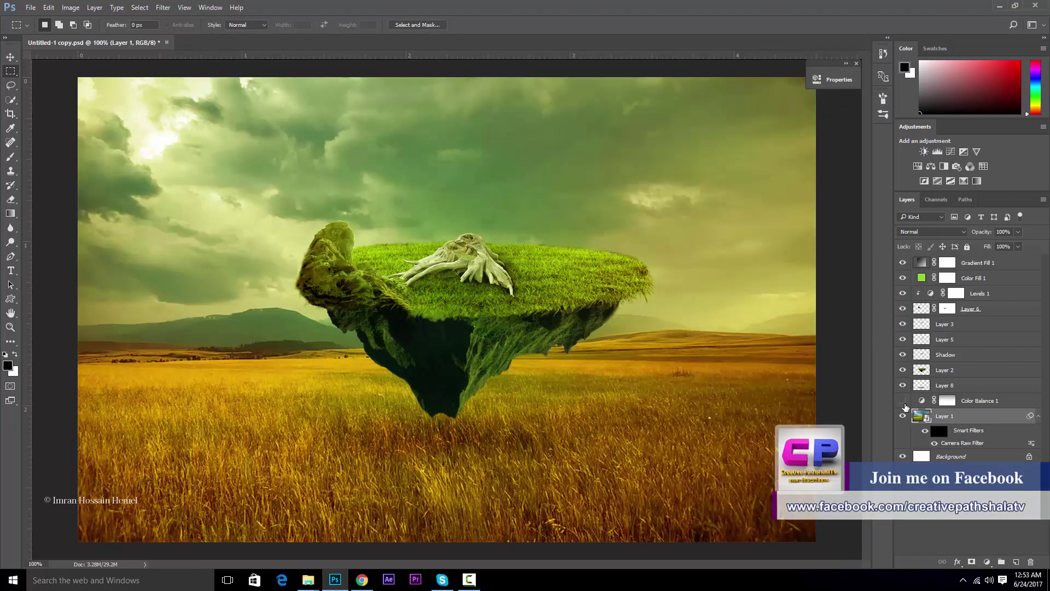
pyautogui.click(903, 401)
pyautogui.click(903, 401)
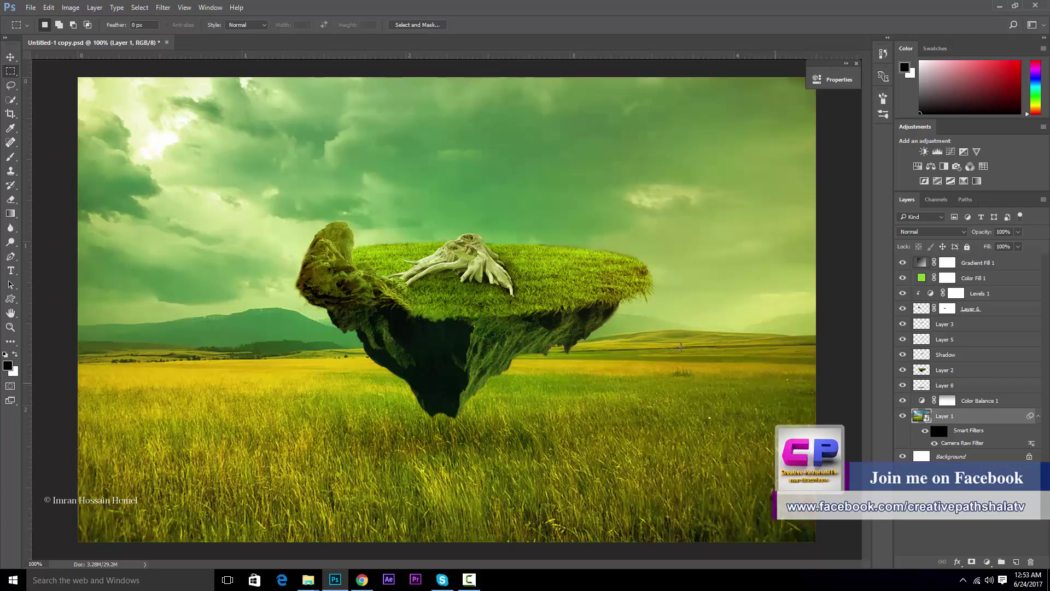